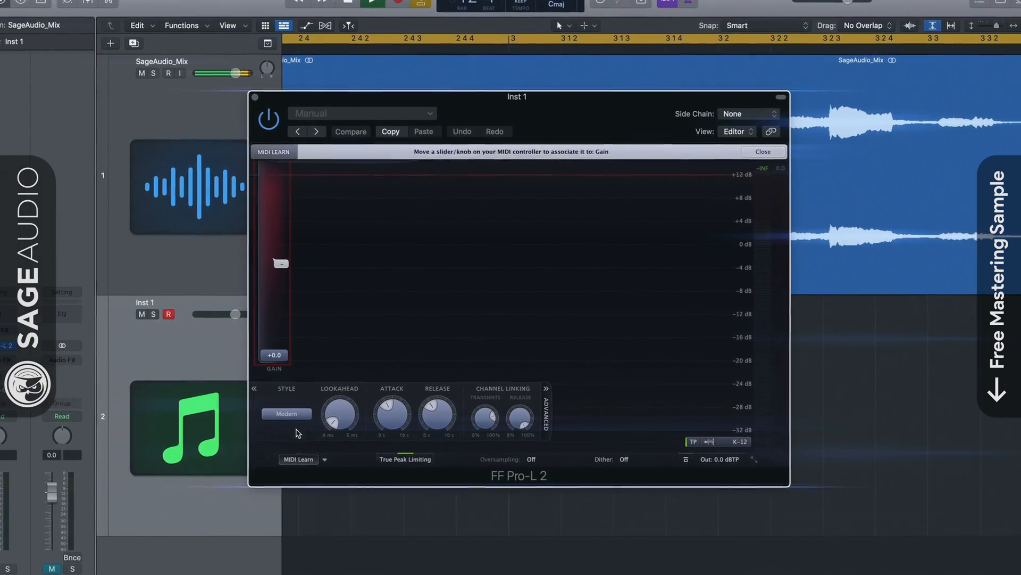
Exit MIDI Learn on the FF Pro-L 2 window to restore its normal header.
click(304, 456)
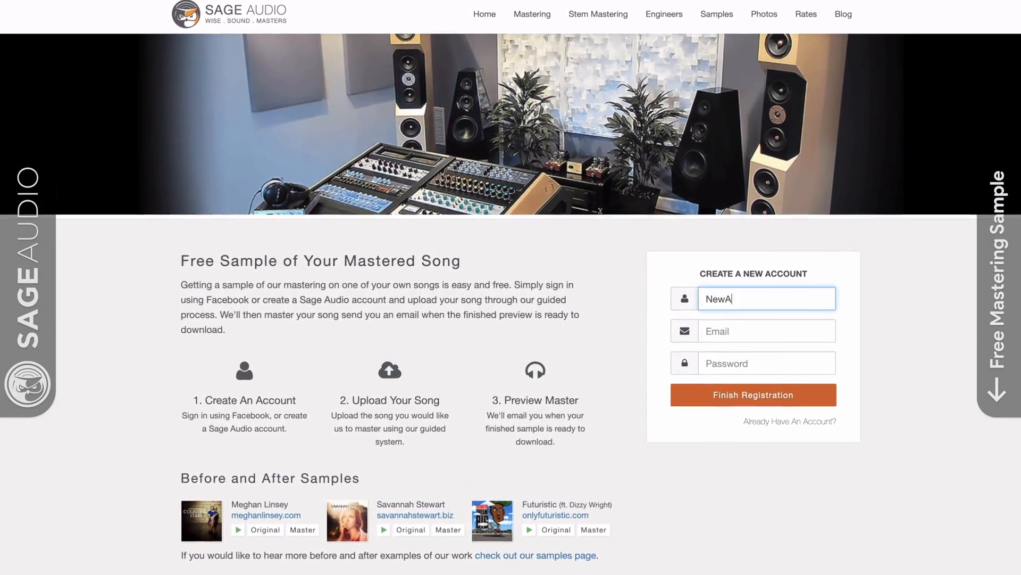
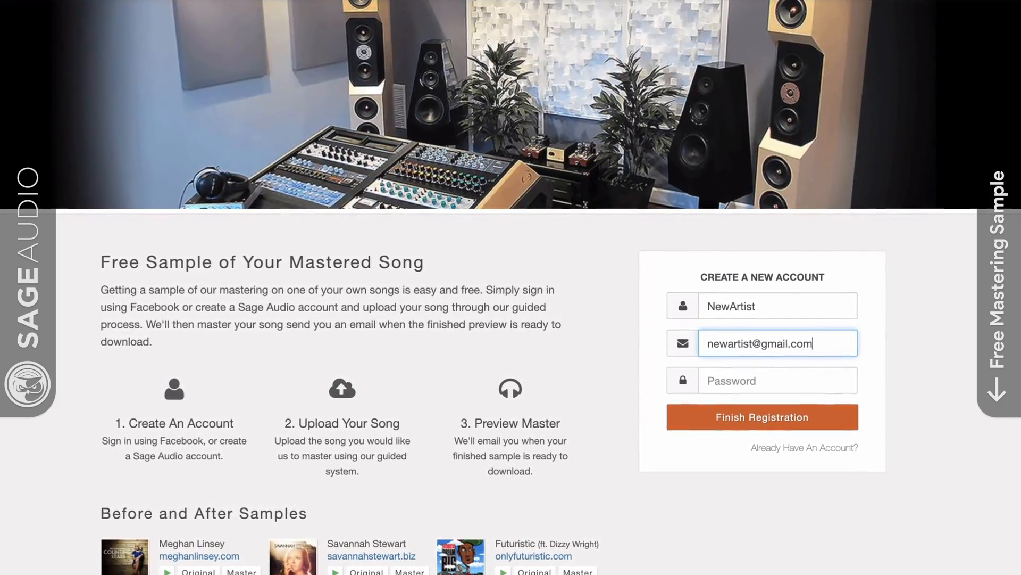
Enter the account e-mail address and password, then begin typing the artist name.
key(Tab)
text(•••)
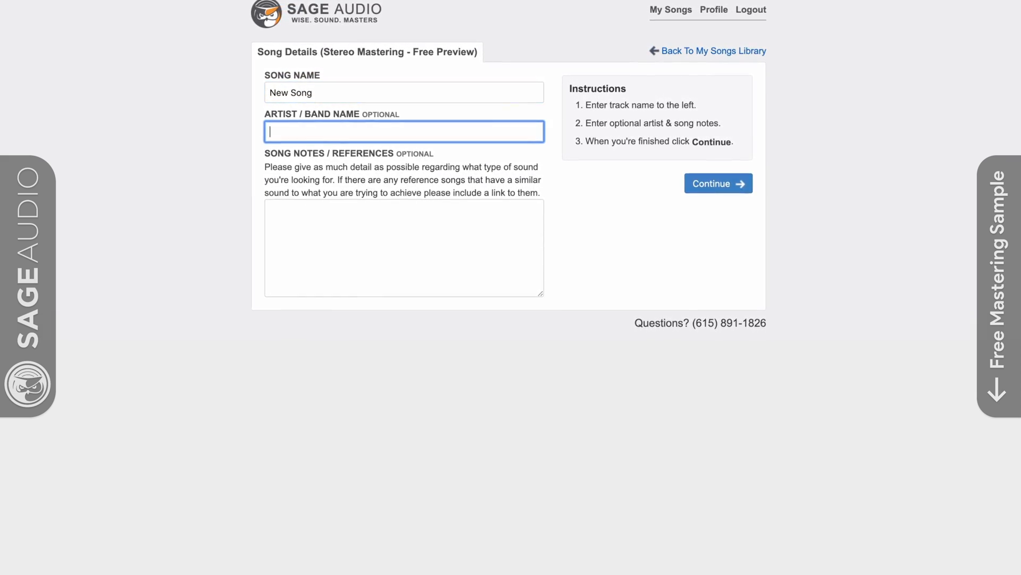
text(New Ar)
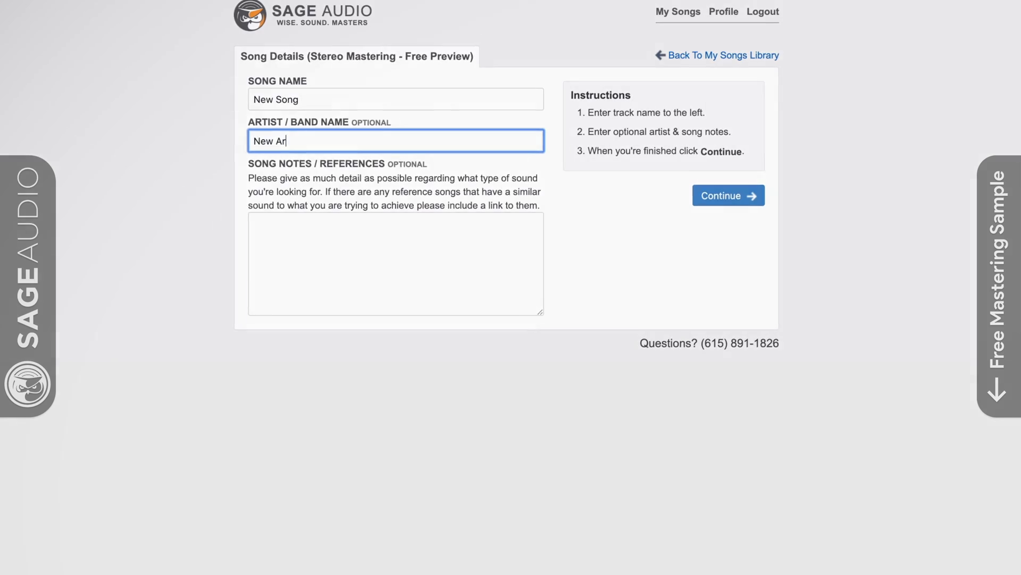
text(ti)
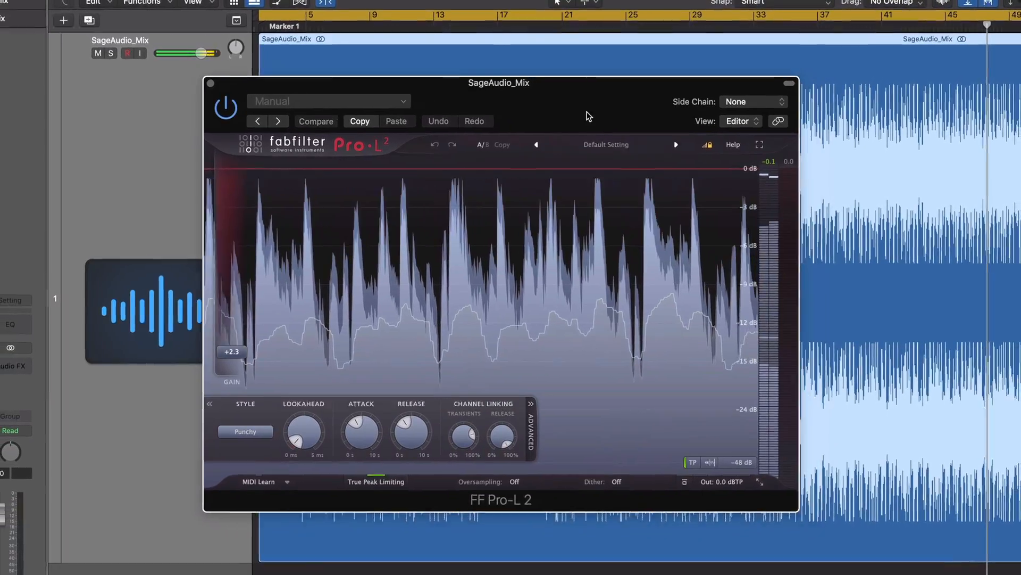
Switch the Pro-L 2 window size to Large, then back to Medium.
click(760, 482)
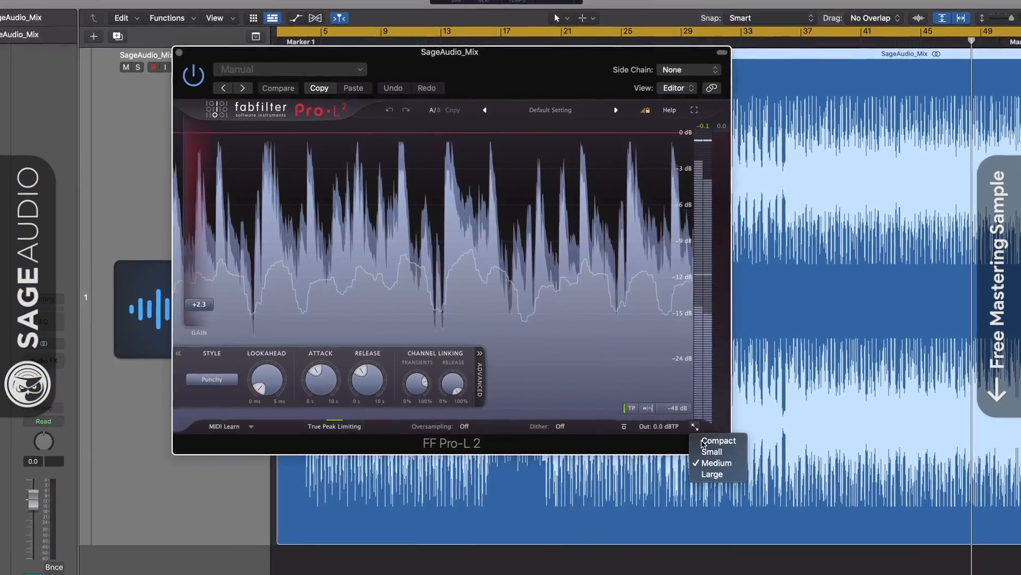
click(712, 474)
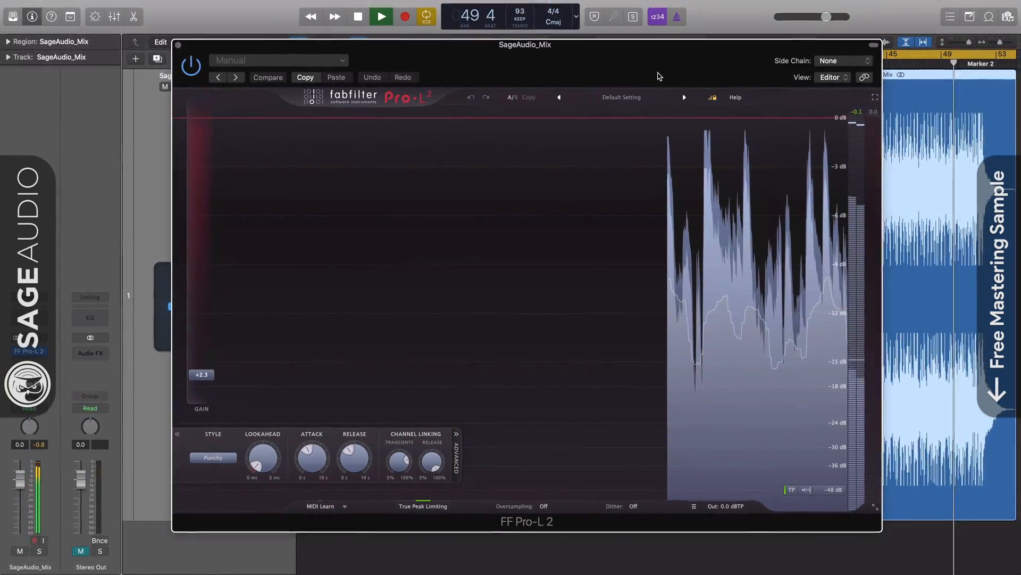
click(875, 506)
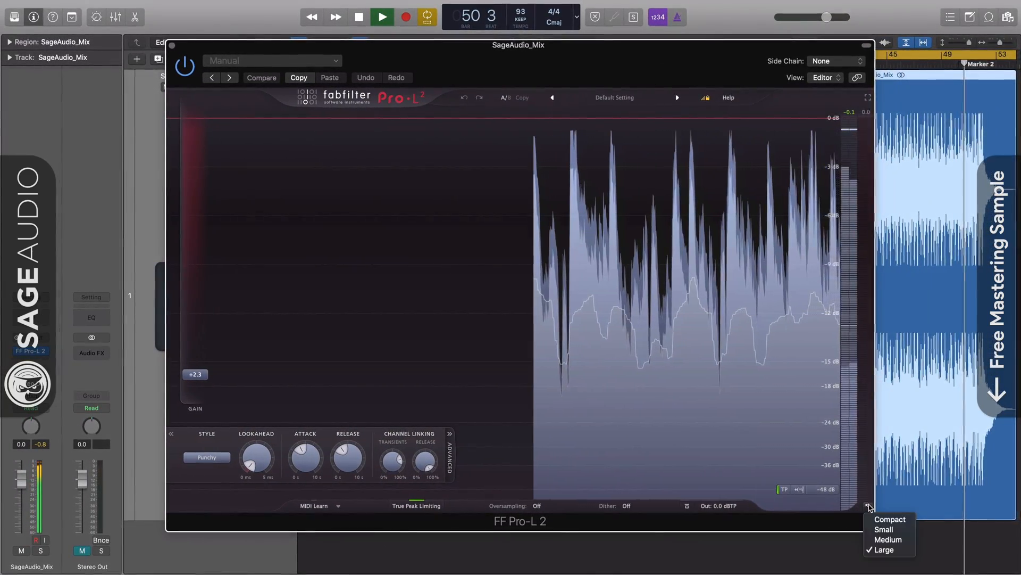
click(896, 542)
Reposition the limiter window, make it full screen, and raise lookahead to about midway.
drag(531, 50, 630, 118)
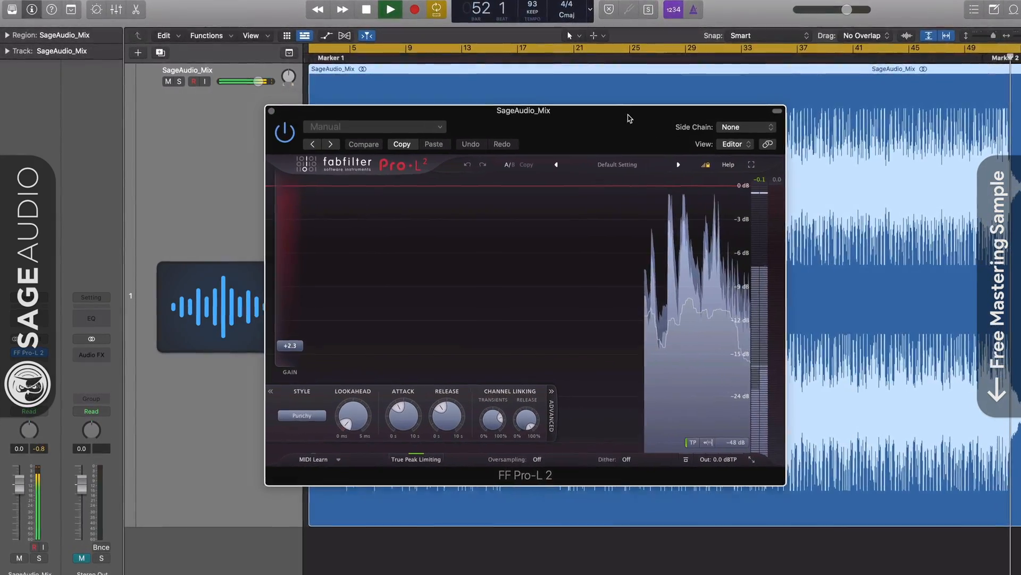
click(776, 162)
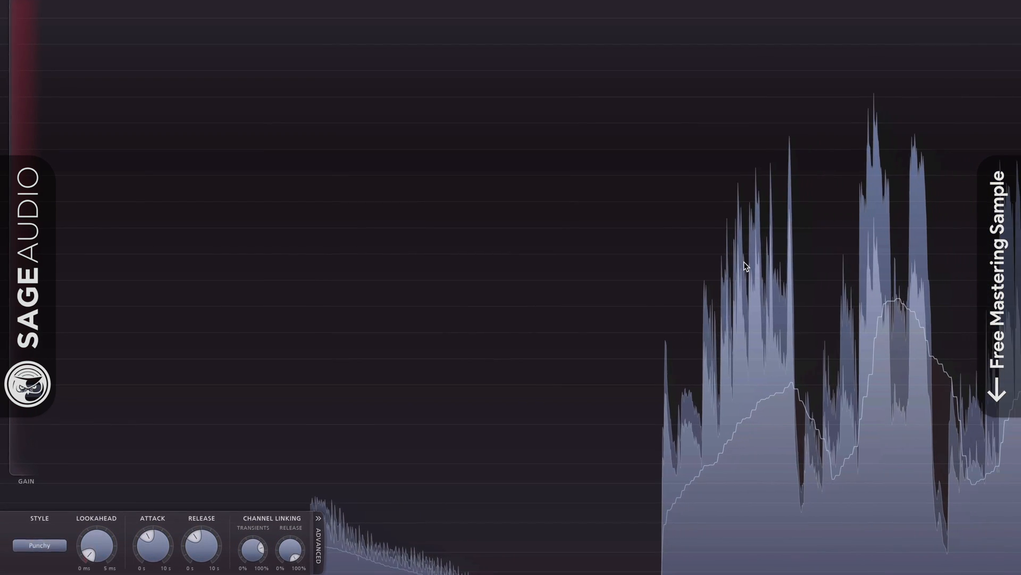
drag(89, 555, 97, 526)
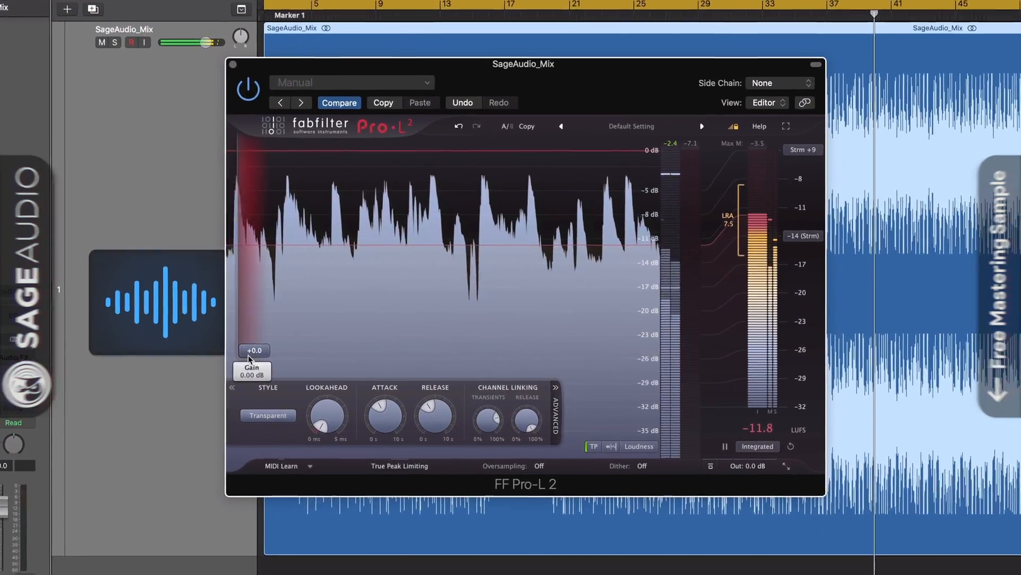
Raise Pro-L 2 gain to about +6 dB, enable True Peak Limiting, then push gain to +10.8 dB.
drag(293, 346, 239, 286)
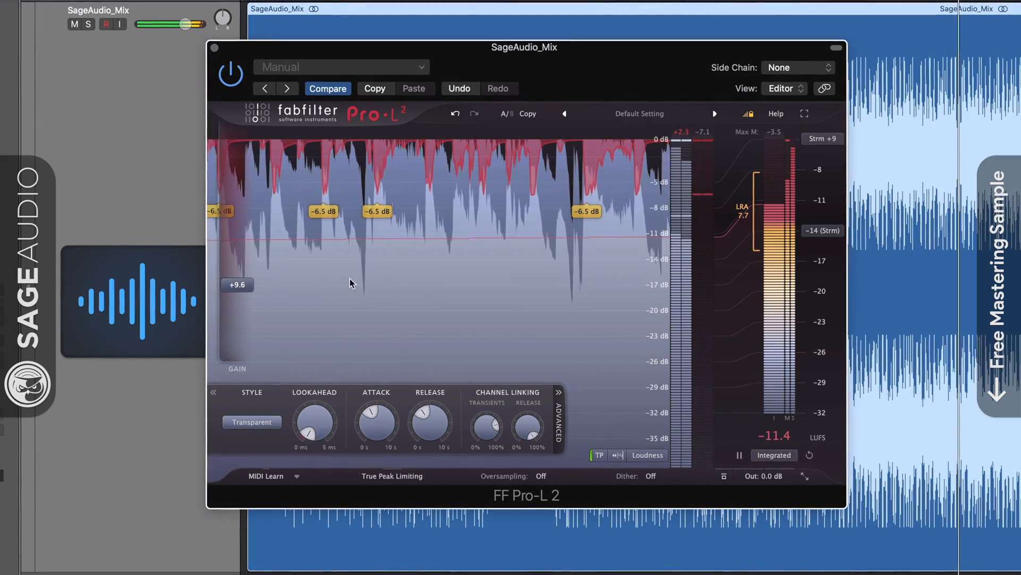
click(394, 477)
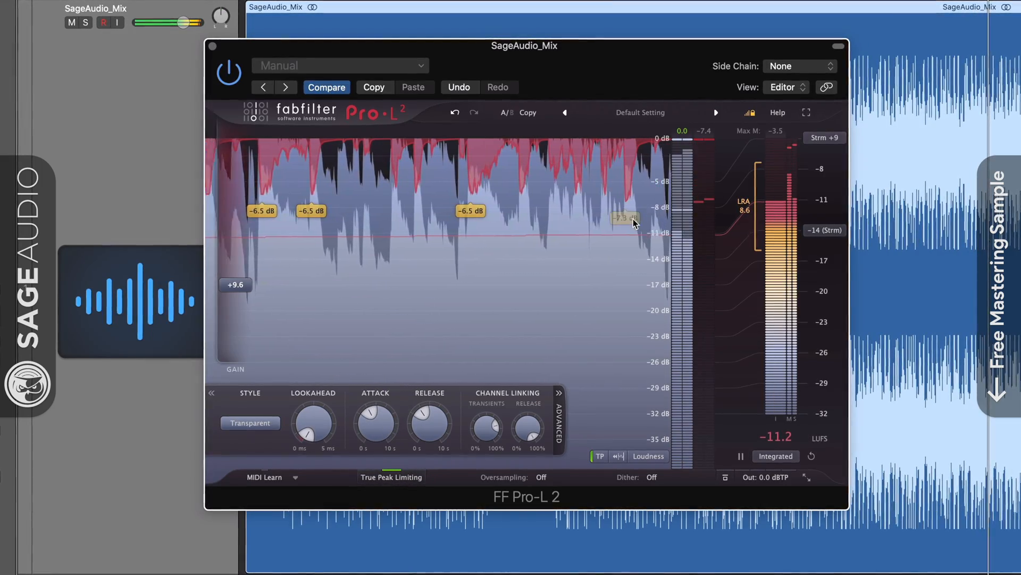
mouse_move(225, 288)
mouse_down()
mouse_move(235, 251)
mouse_move(234, 305)
mouse_up()
Set oversampling to 2x, then 4x, and add lookahead of about 0.84 ms.
click(541, 479)
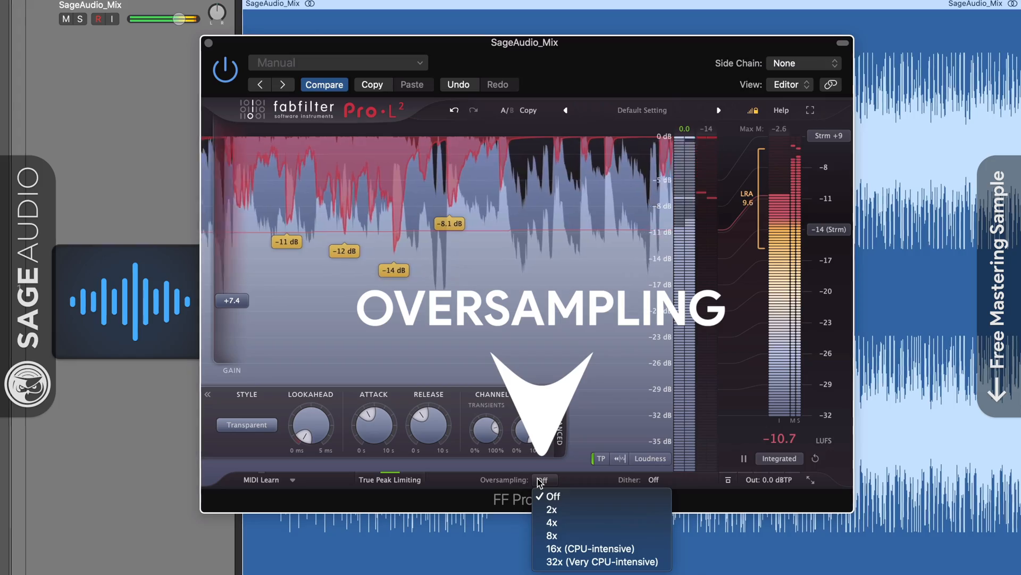
click(596, 509)
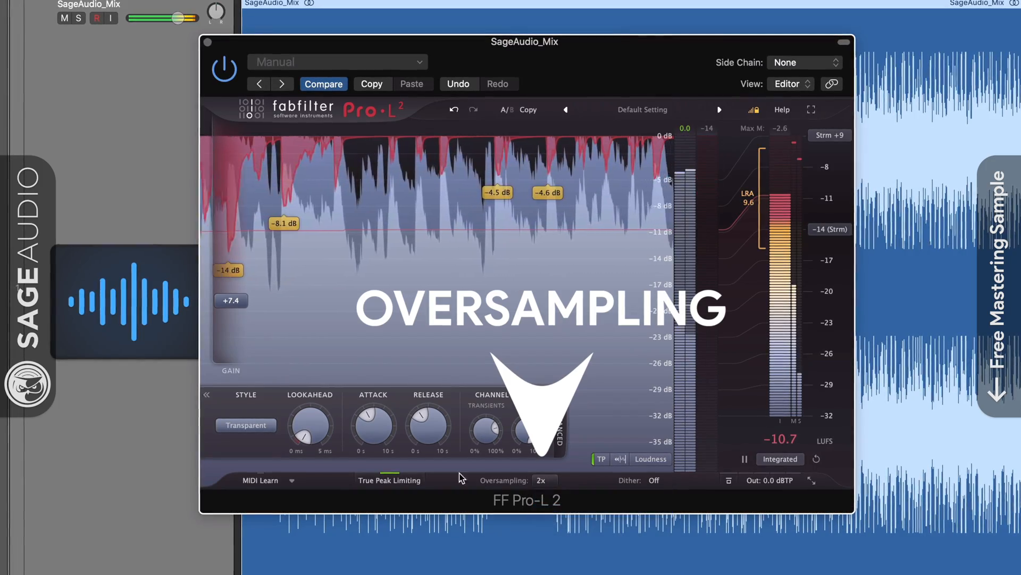
click(542, 480)
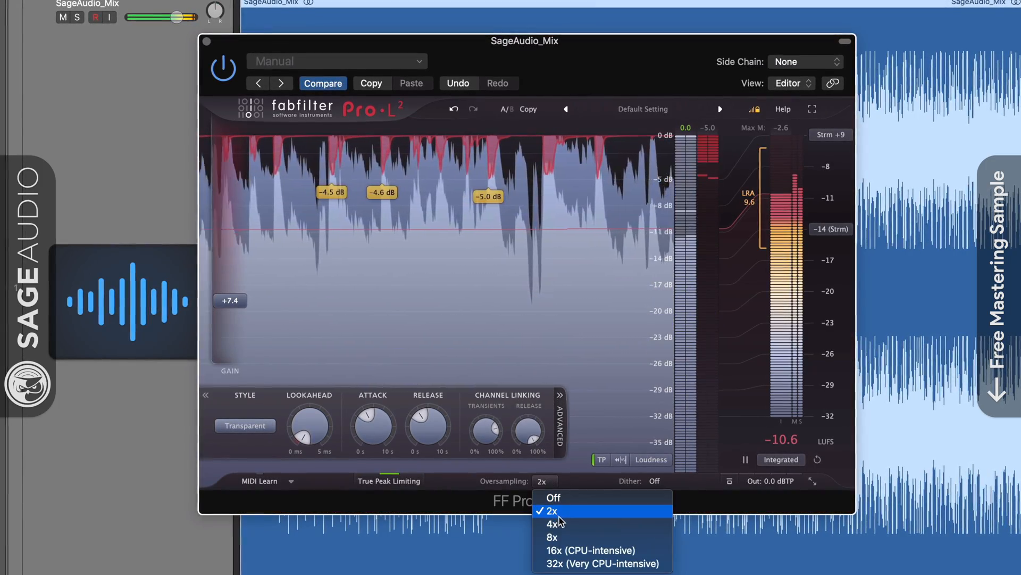
click(556, 524)
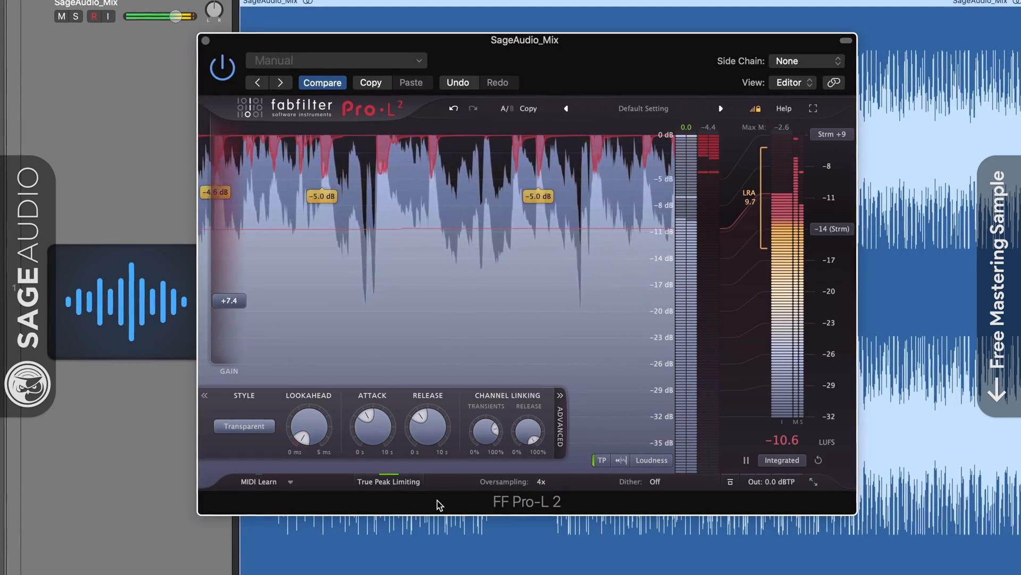
click(542, 482)
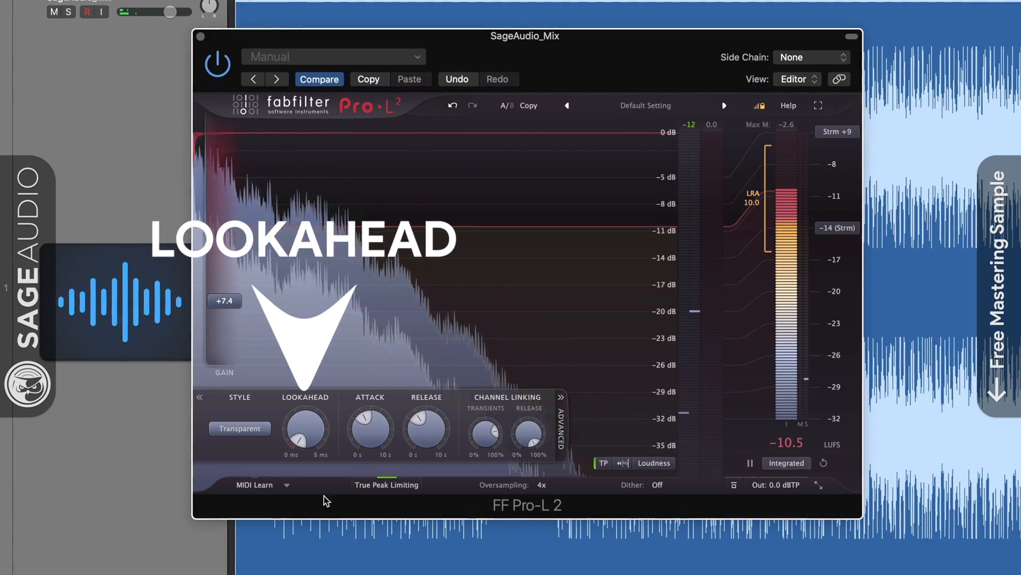
drag(311, 436, 317, 362)
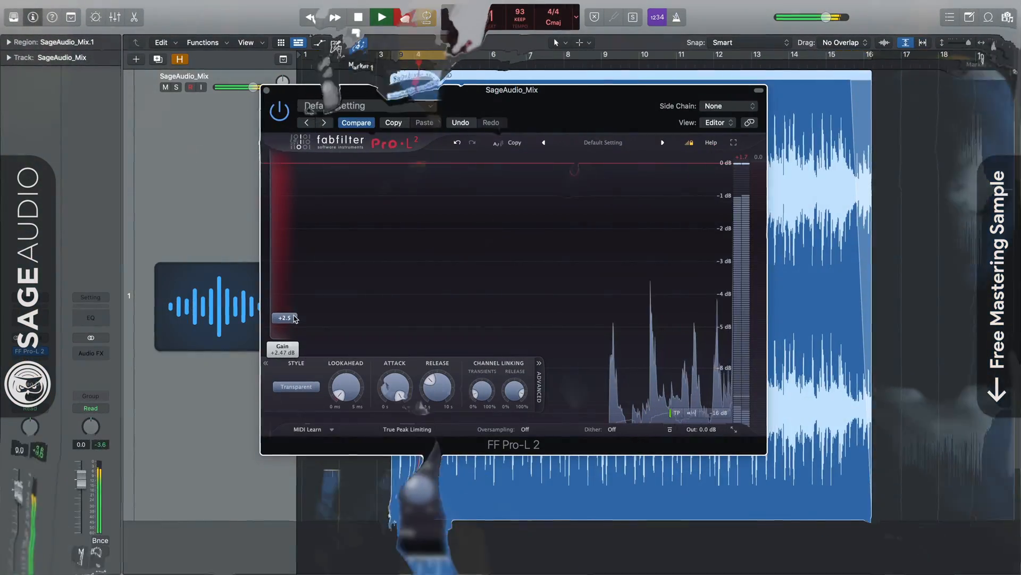
Raise gain to about +9 dB, change oversampling, and audition only what the limiter removes.
drag(295, 318, 297, 282)
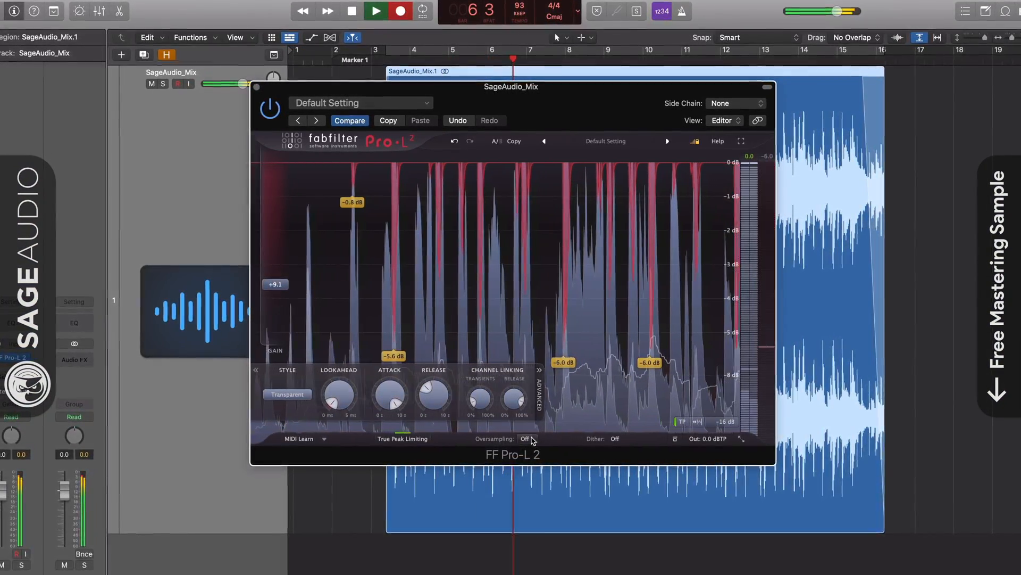
click(525, 435)
click(534, 484)
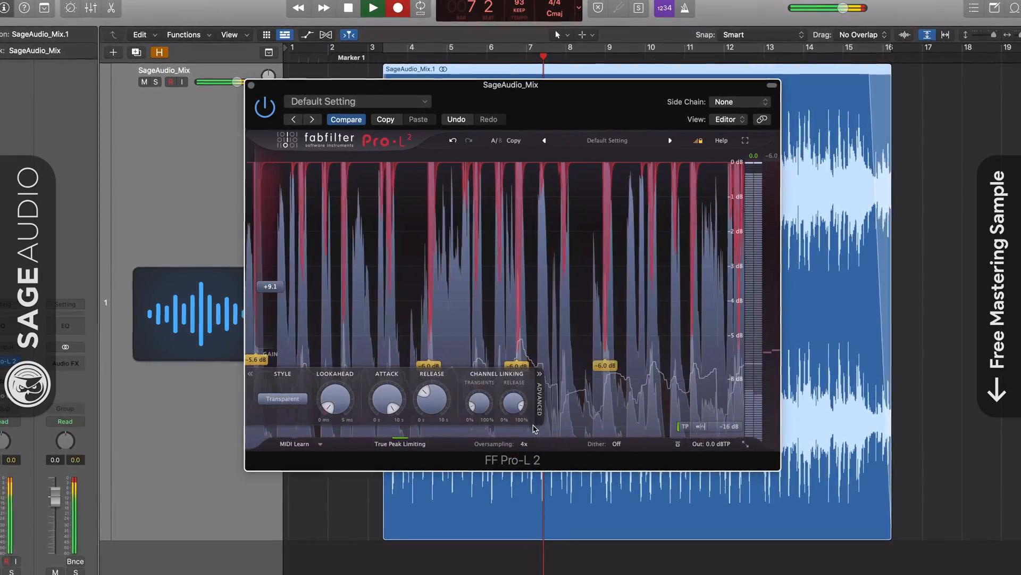
click(734, 437)
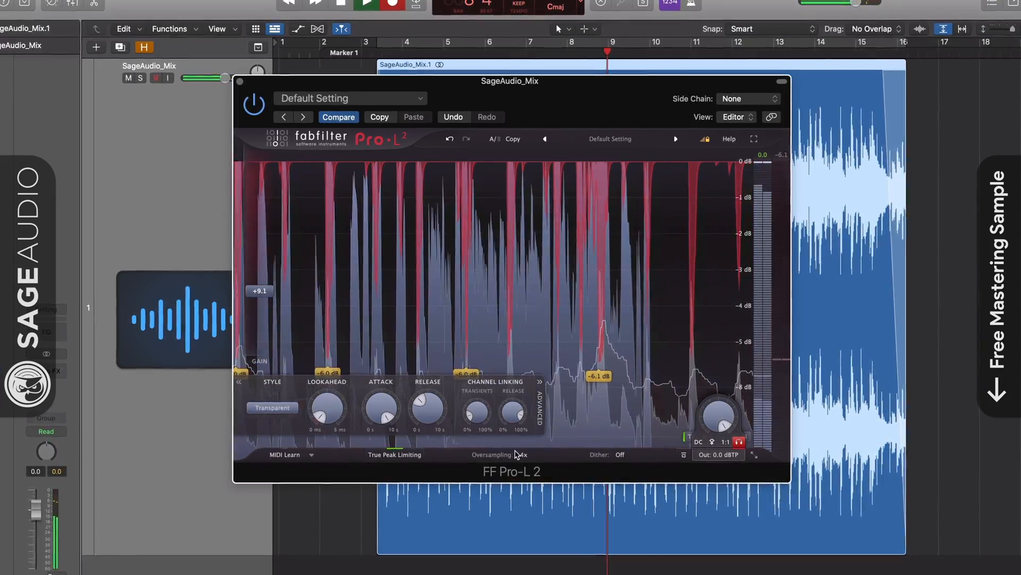
Turn oversampling and true peak limiting off, push gain higher, then stop auditioning.
click(512, 453)
click(524, 468)
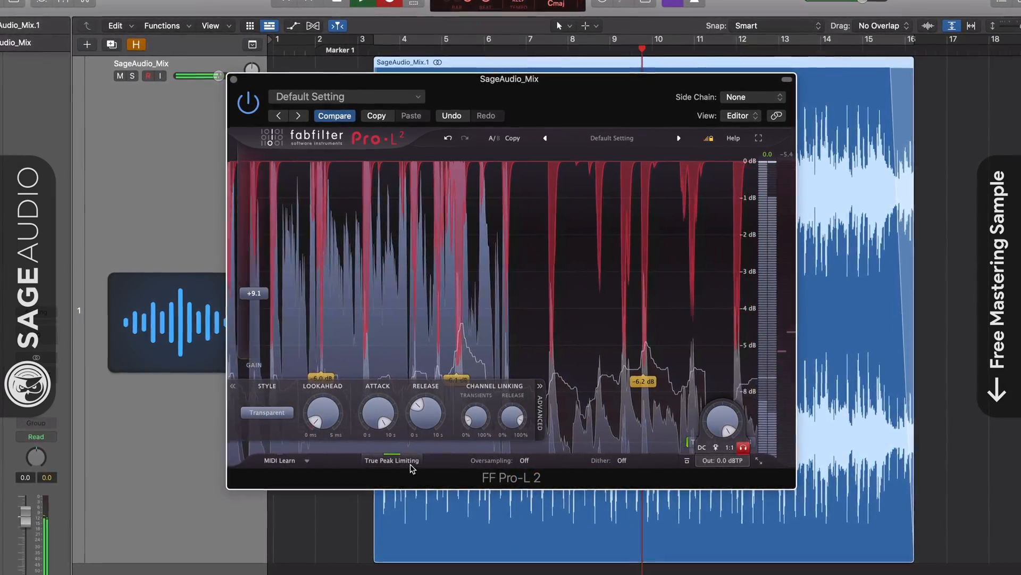
click(411, 466)
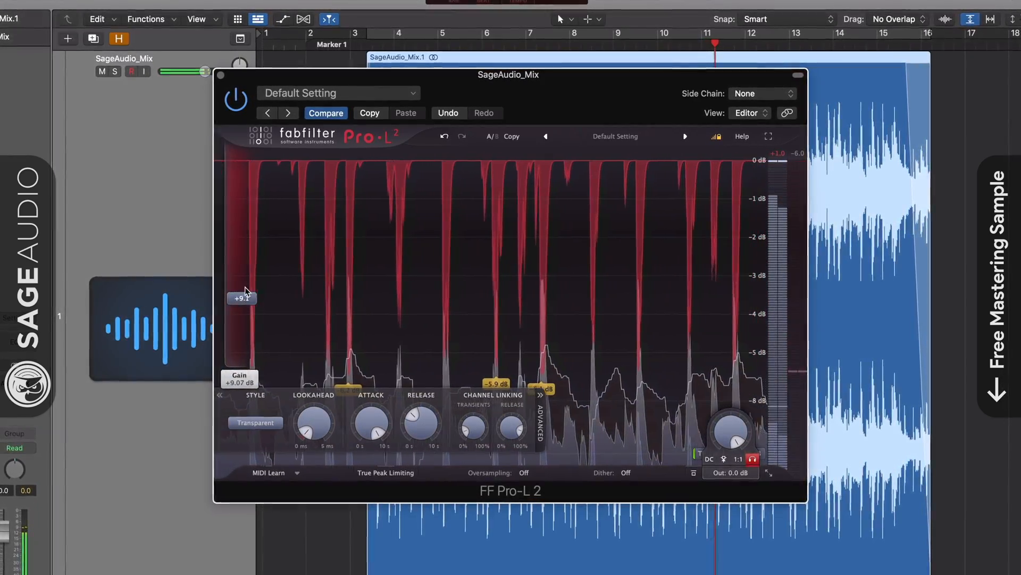
drag(254, 259, 226, 317)
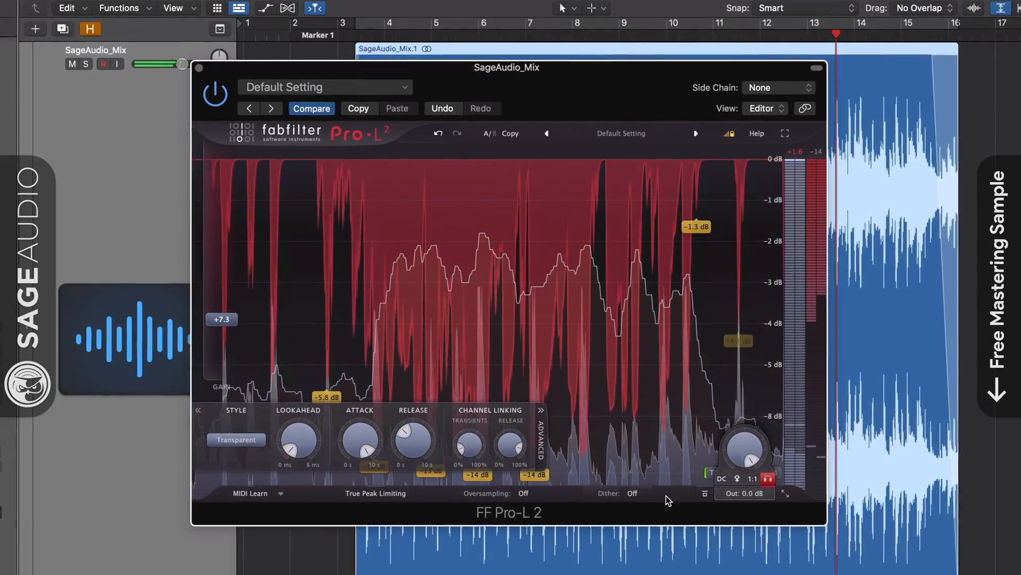
click(772, 482)
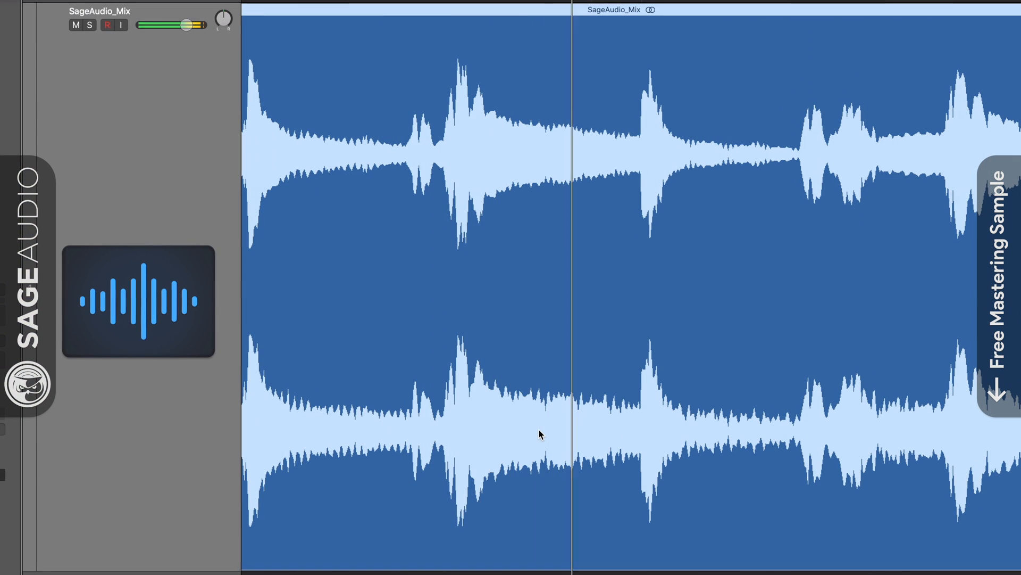
scroll(541, 436, up, 10)
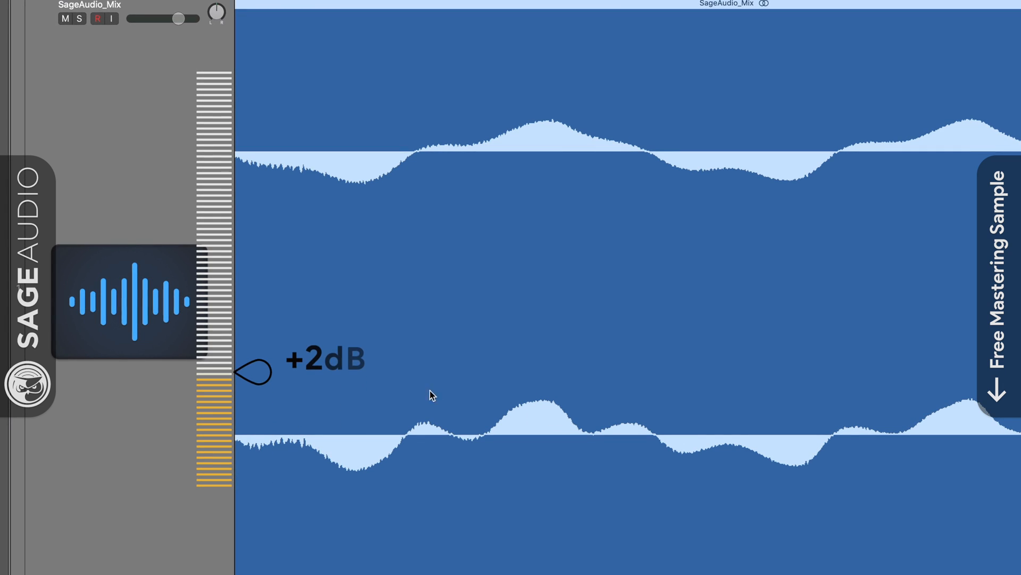
scroll(550, 387, down, 10)
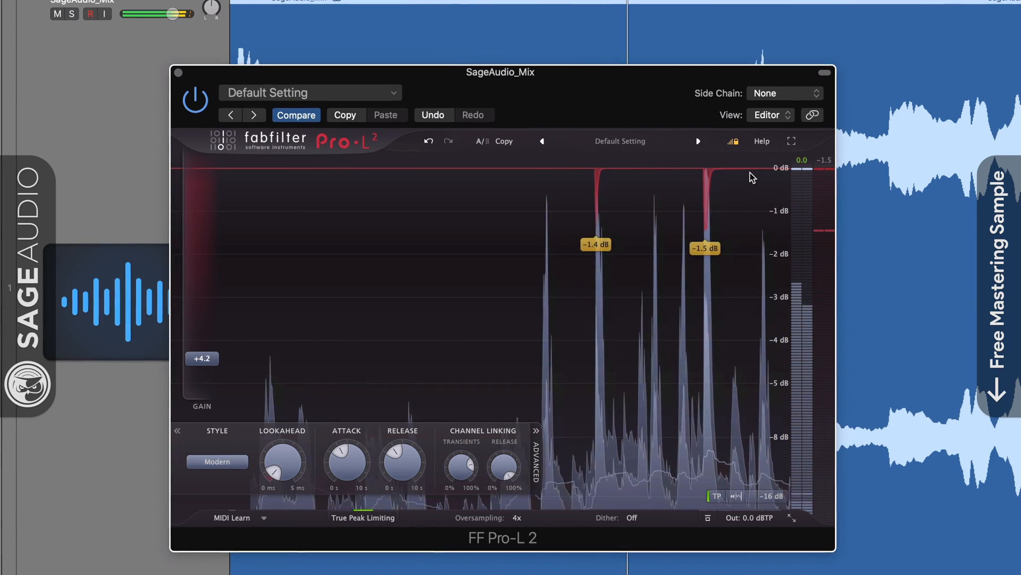
Nudge the Pro-L 2 gain up to +5.4 dB, then back down to about +4.5 dB.
mouse_move(212, 370)
drag(213, 371, 213, 363)
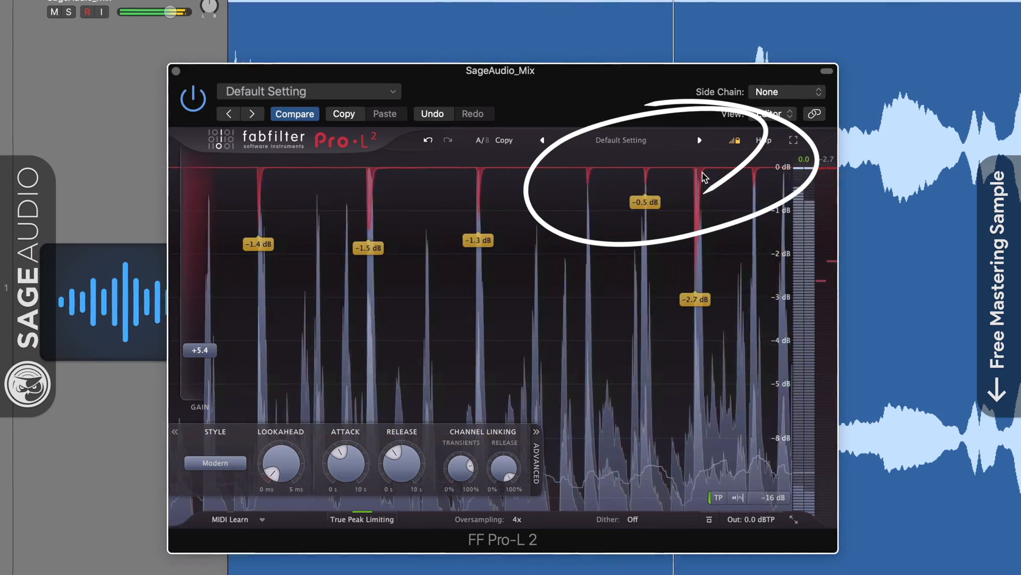
drag(199, 351, 200, 358)
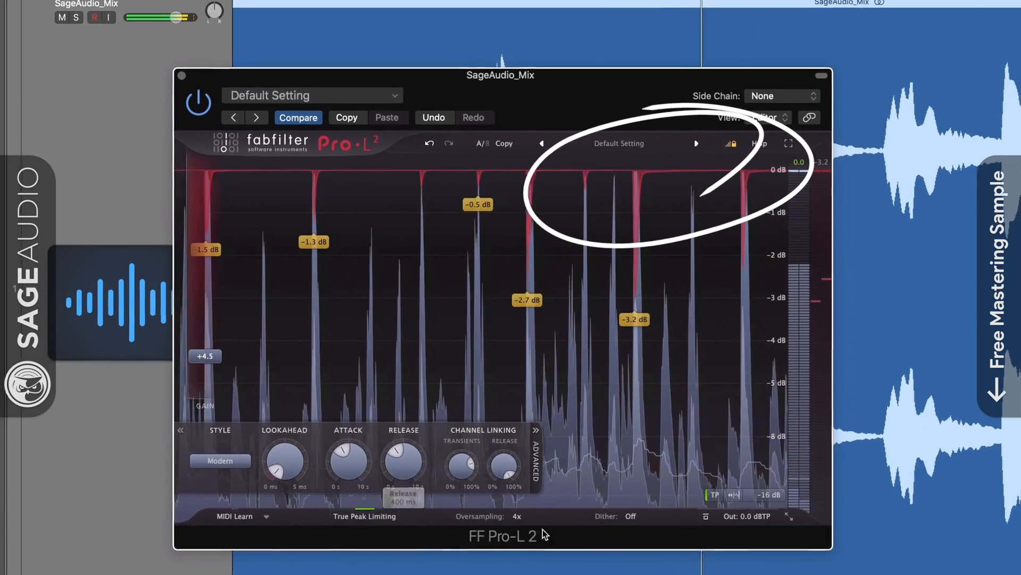
mouse_move(741, 516)
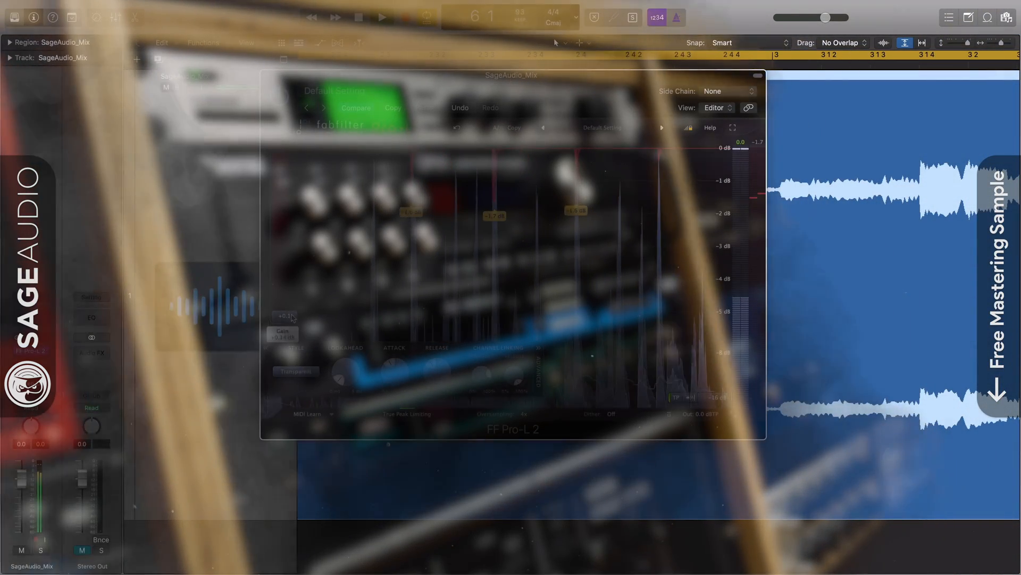
Raise gain to +6.3 dB, shorten release to about 293 ms, and keep the Transparent style.
drag(292, 287, 302, 283)
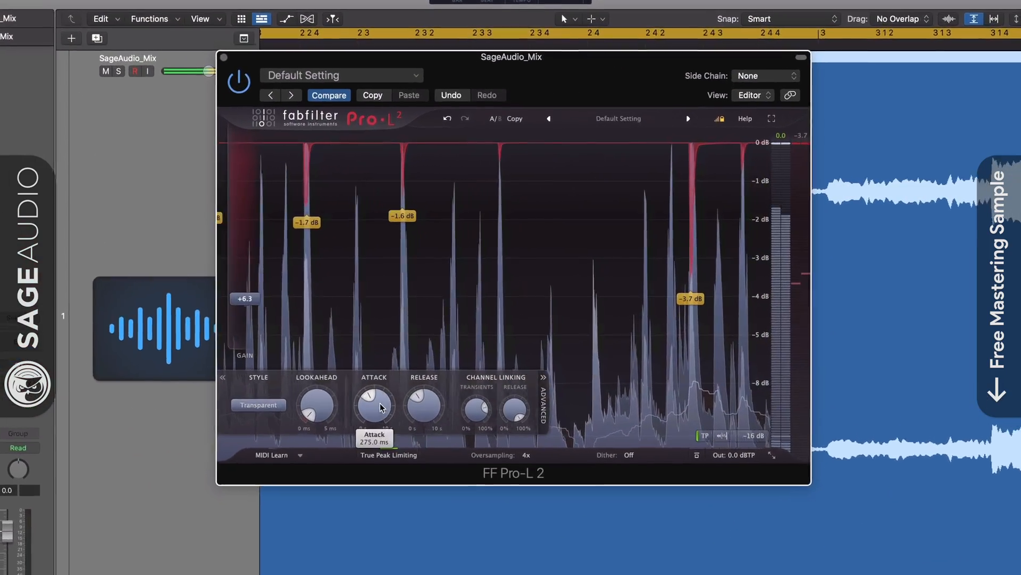
drag(400, 375, 390, 380)
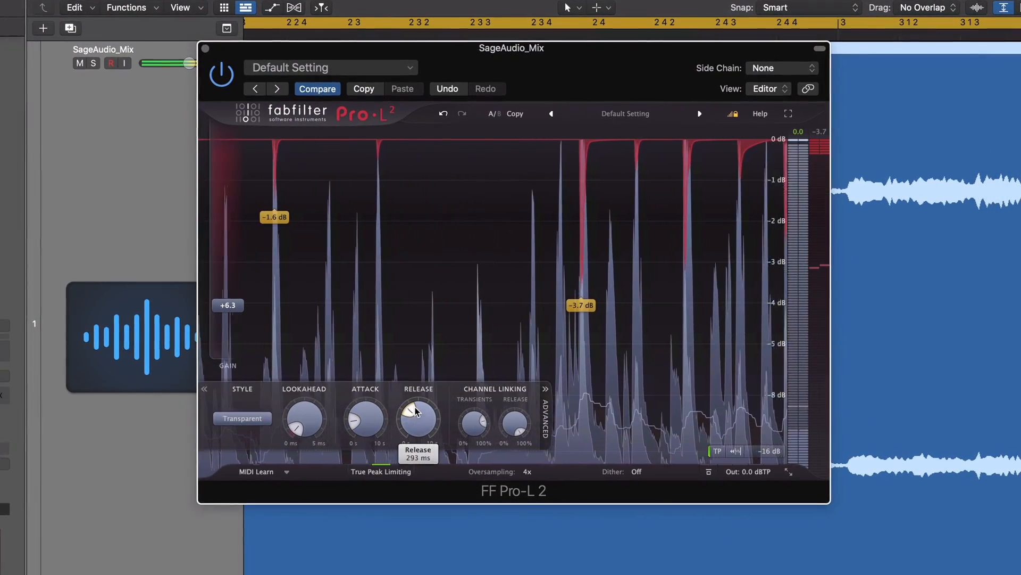
click(268, 420)
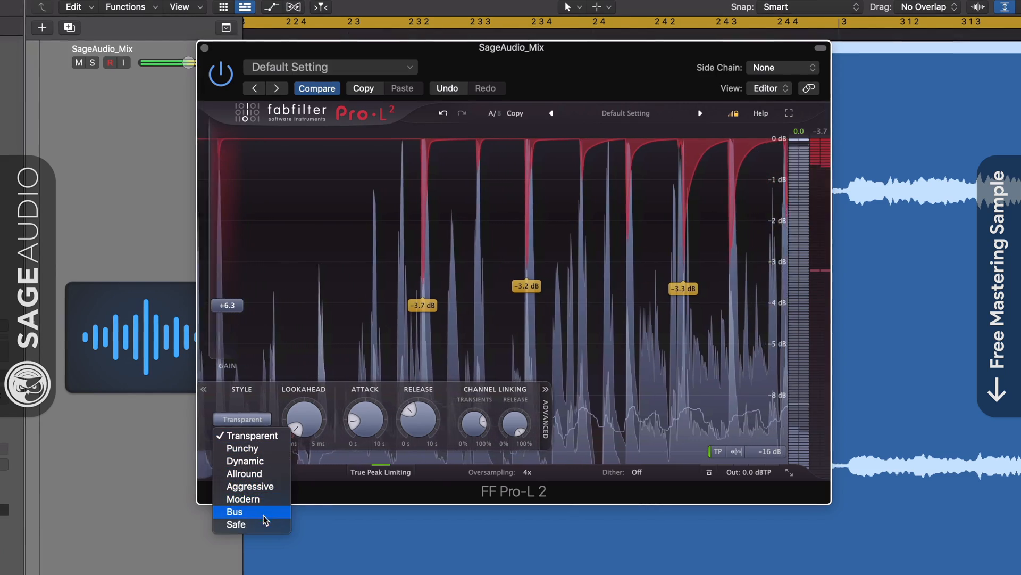
click(247, 435)
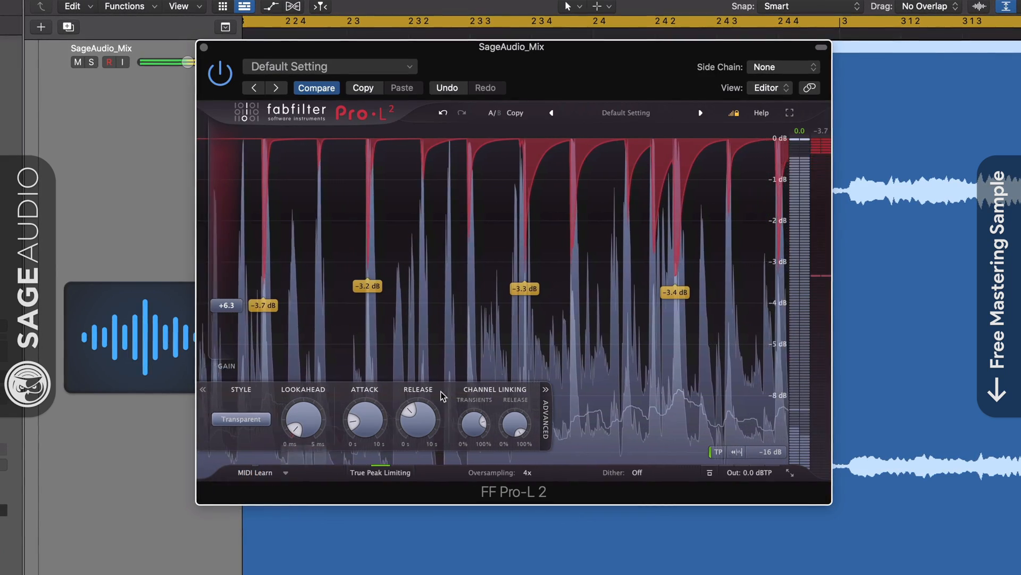
Try other limiting styles, then push the gain up to about +7.9 dB.
click(266, 421)
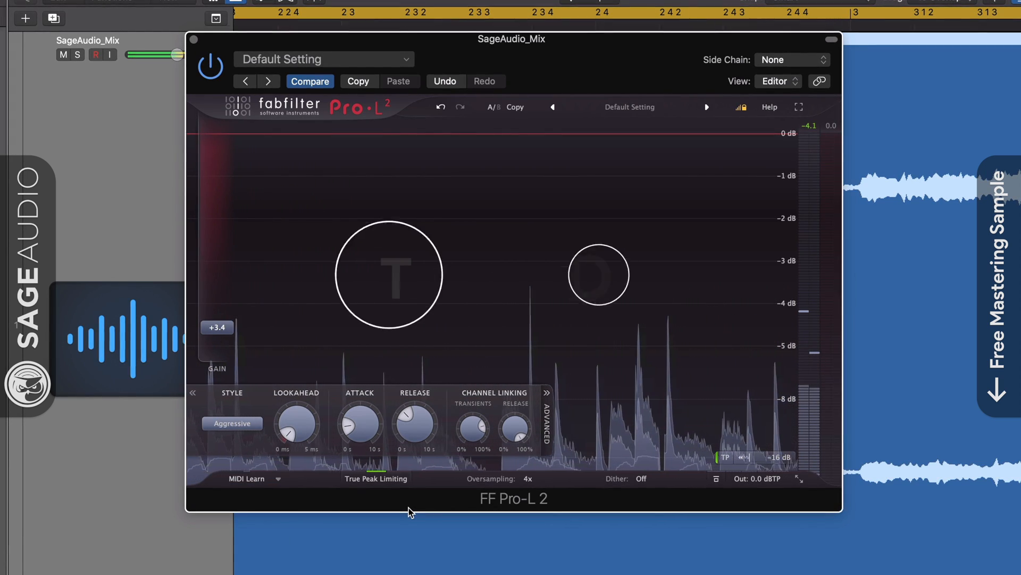
click(233, 424)
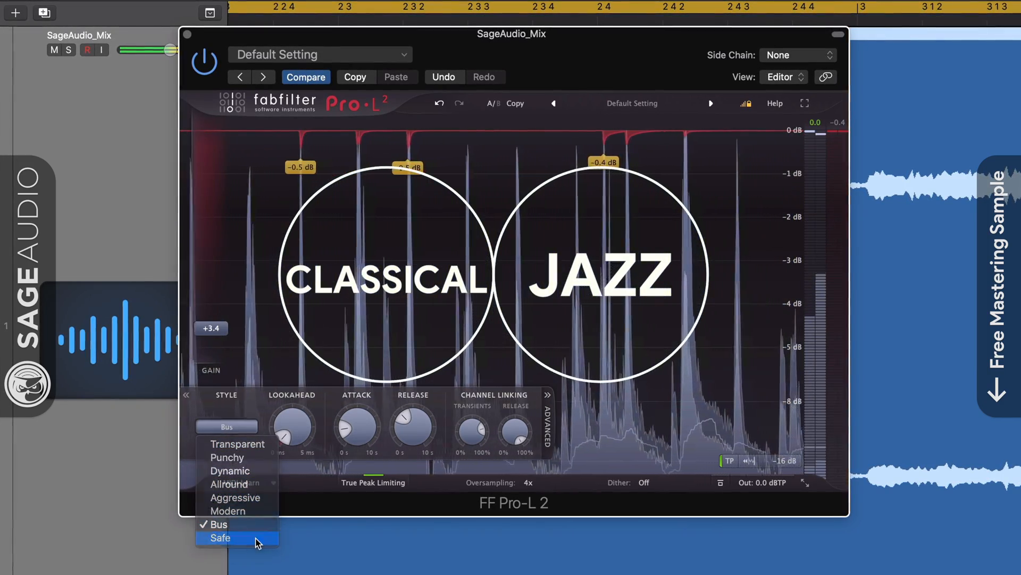
drag(211, 333, 212, 298)
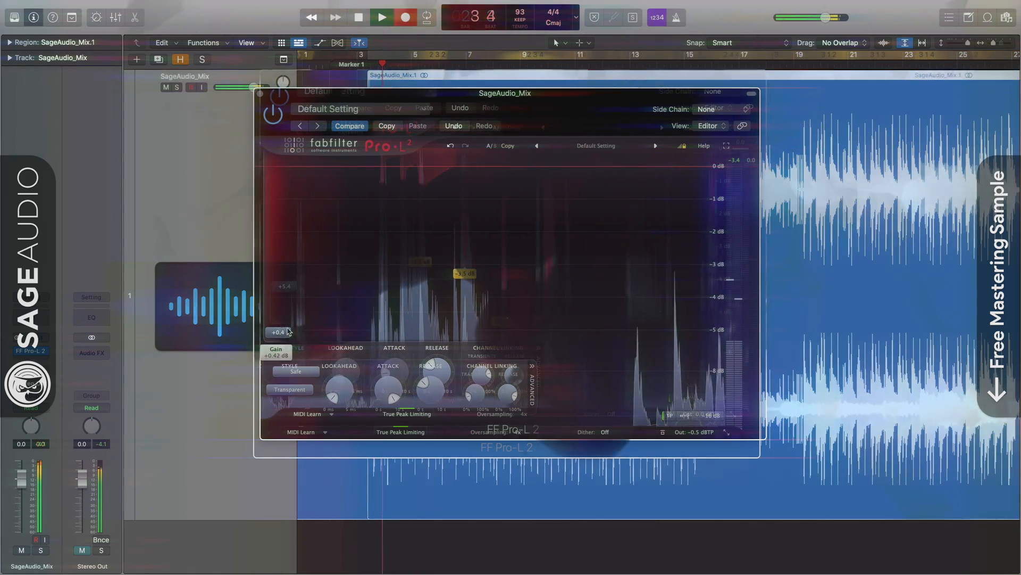
Raise gain to +5.5 dB and step the style from Punchy through Allround to Aggressive.
drag(288, 335, 287, 295)
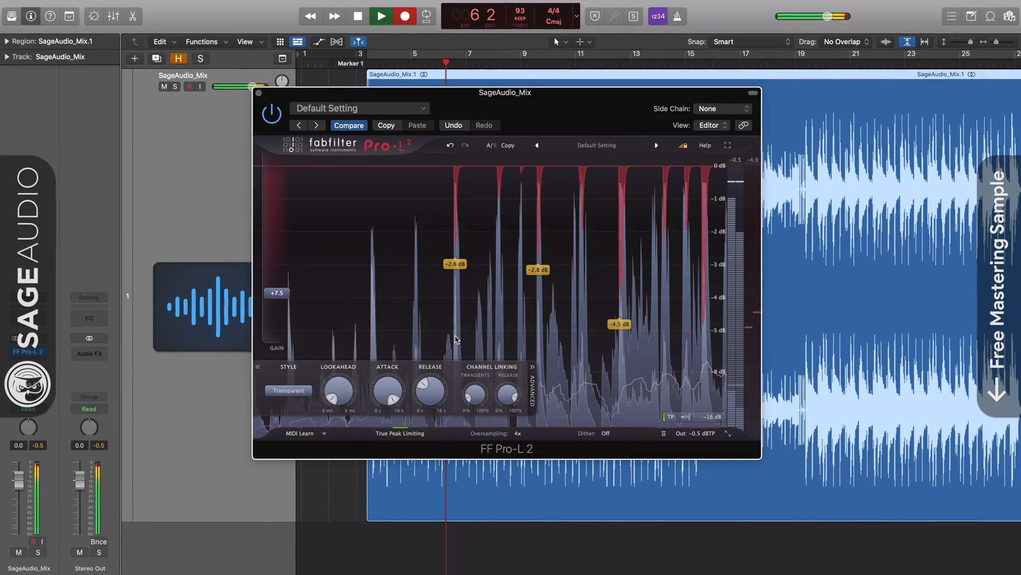
click(288, 391)
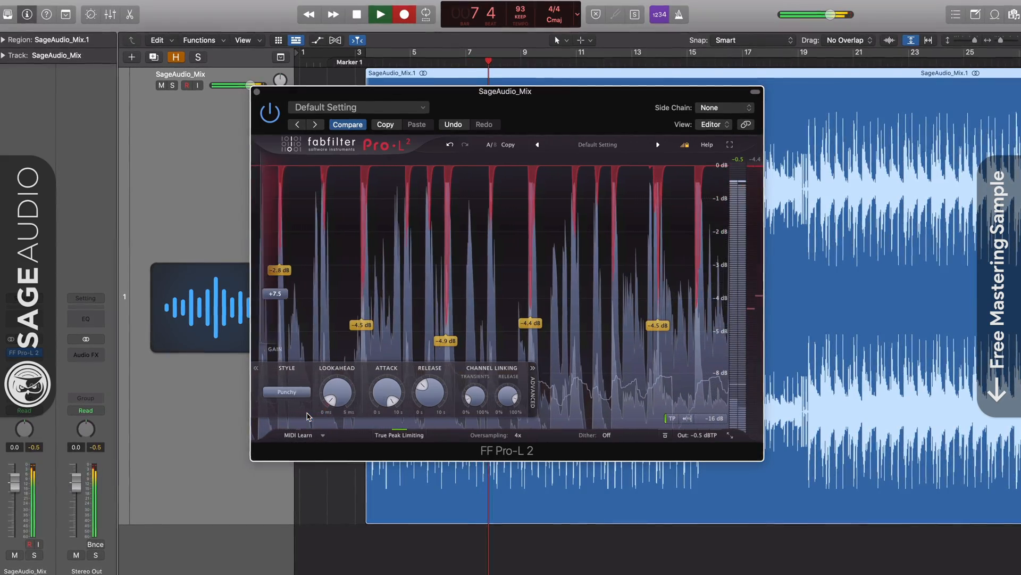
click(301, 394)
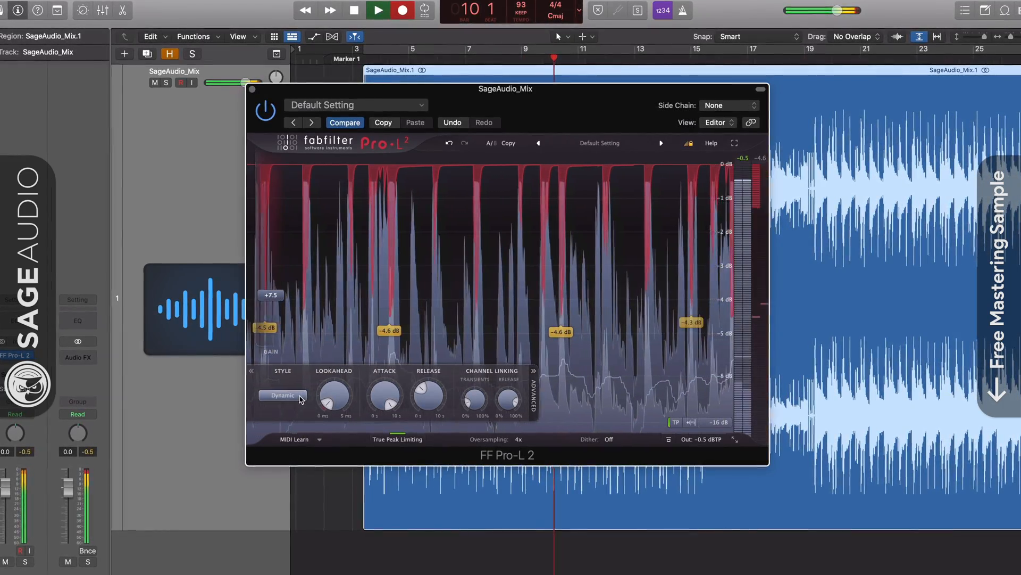
click(300, 398)
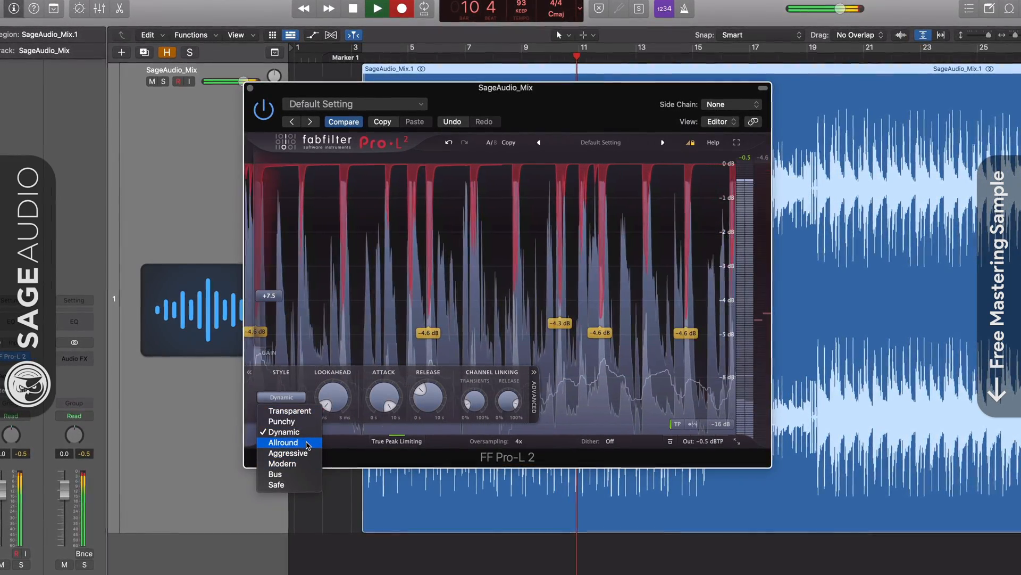
click(312, 445)
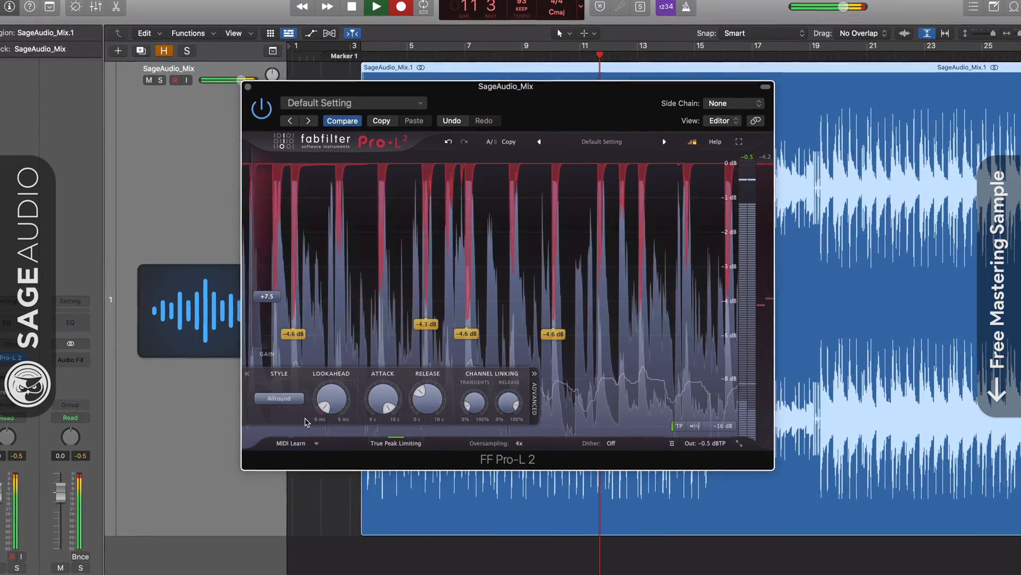
click(296, 399)
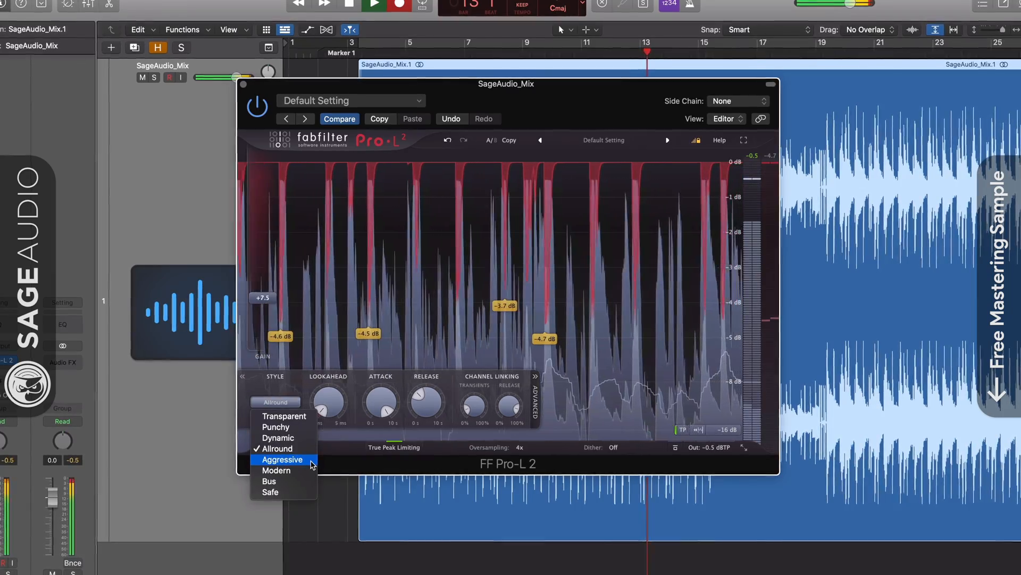
click(312, 460)
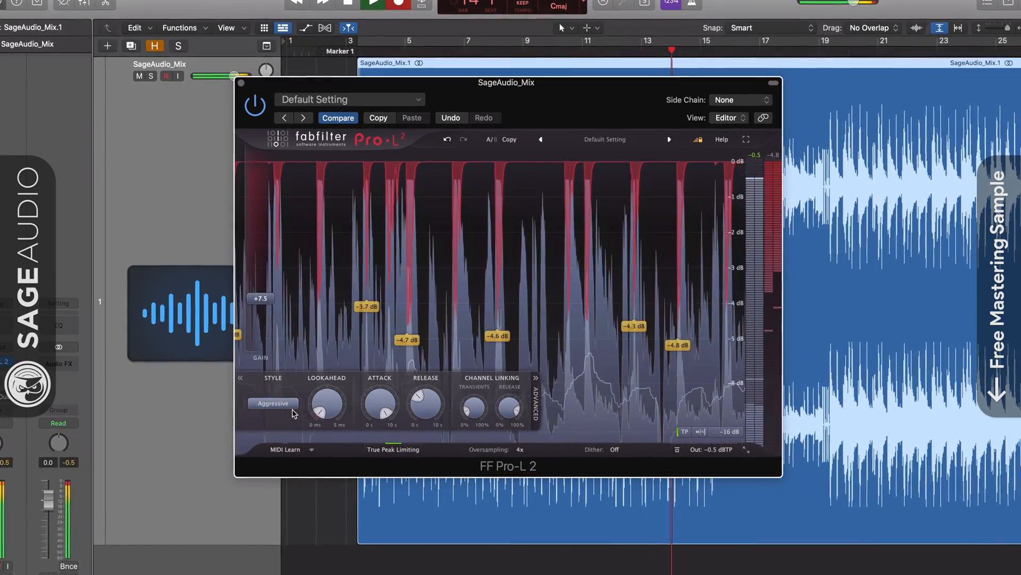
Cycle styles Transparent, Punchy, Dynamic, Allround and Modern, finishing on Bus.
click(292, 407)
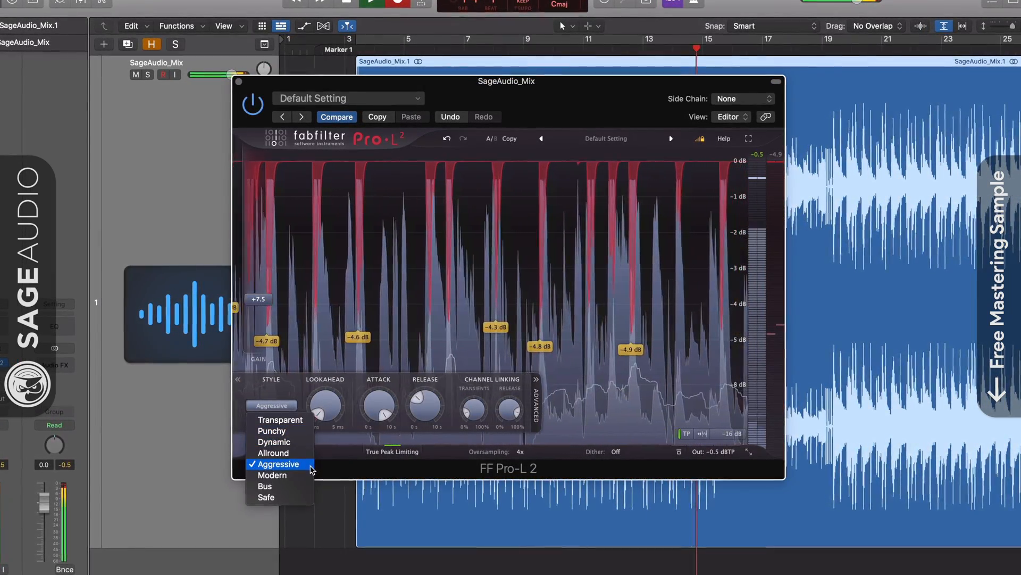
click(287, 420)
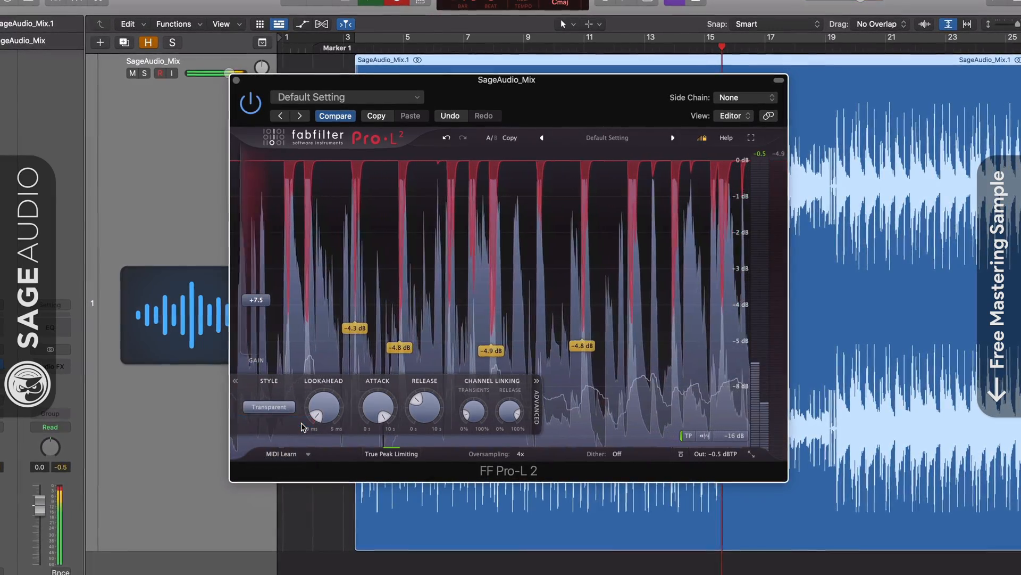
click(290, 411)
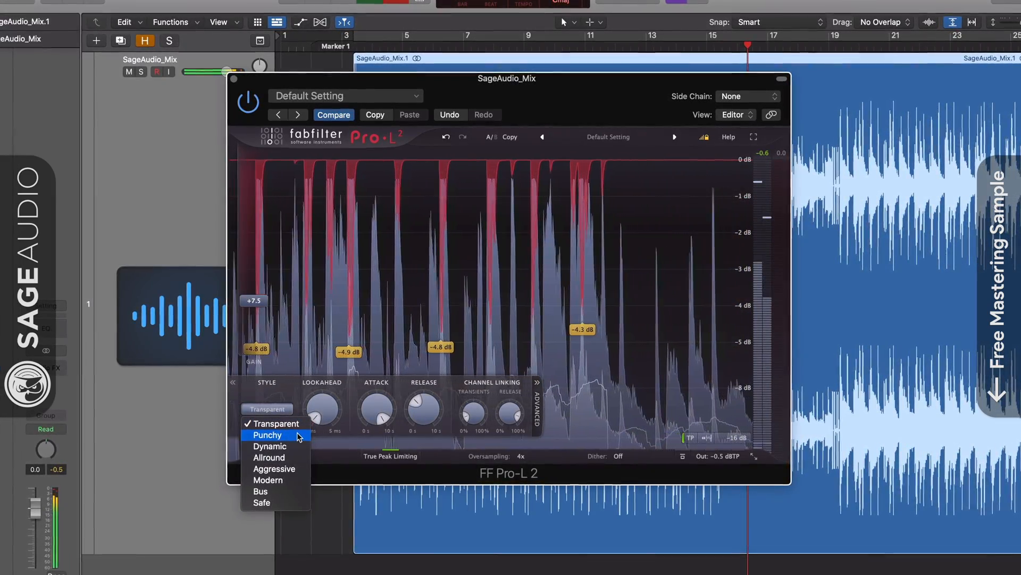
click(294, 435)
click(282, 409)
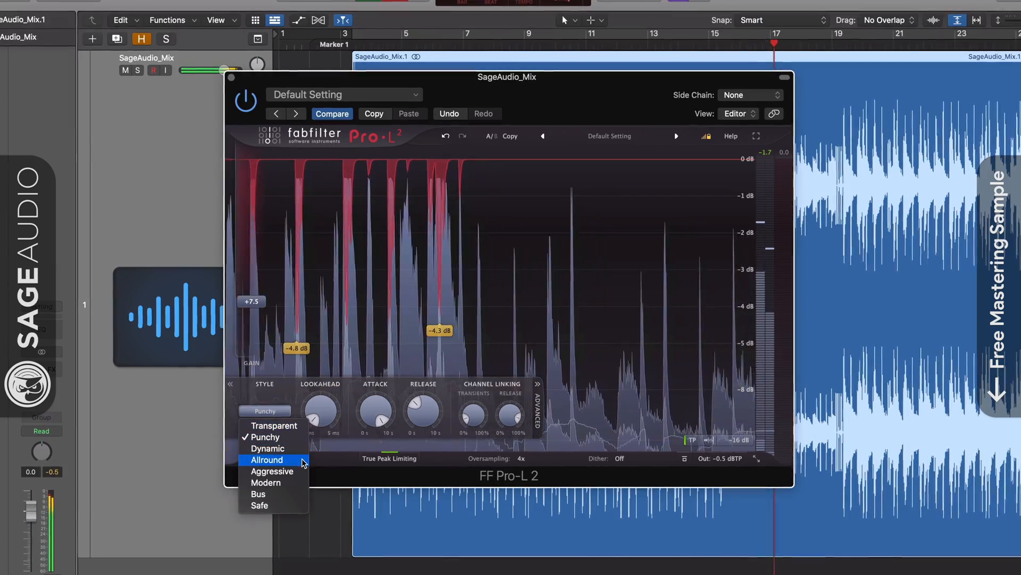
click(299, 450)
click(282, 411)
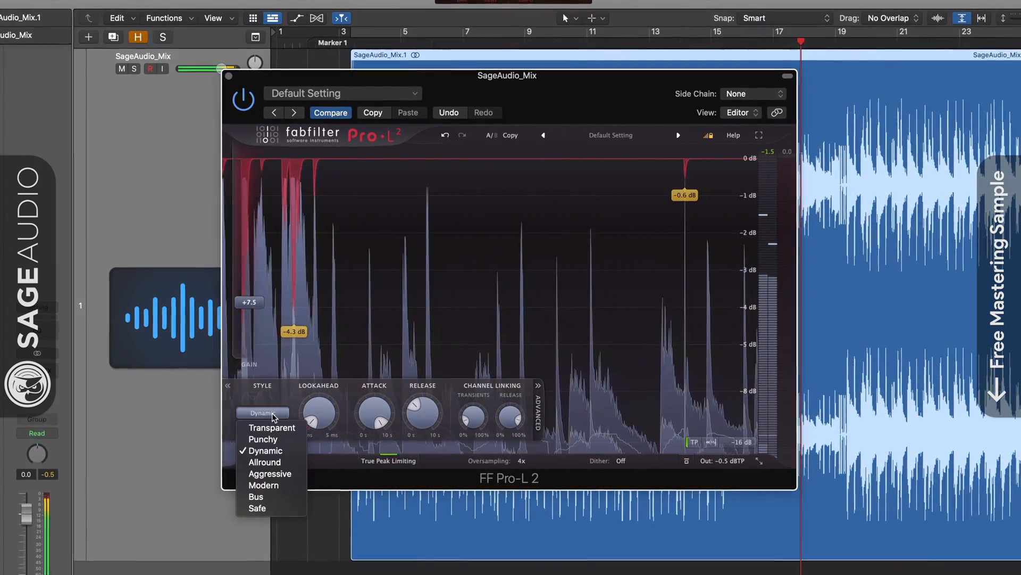
click(296, 464)
click(279, 412)
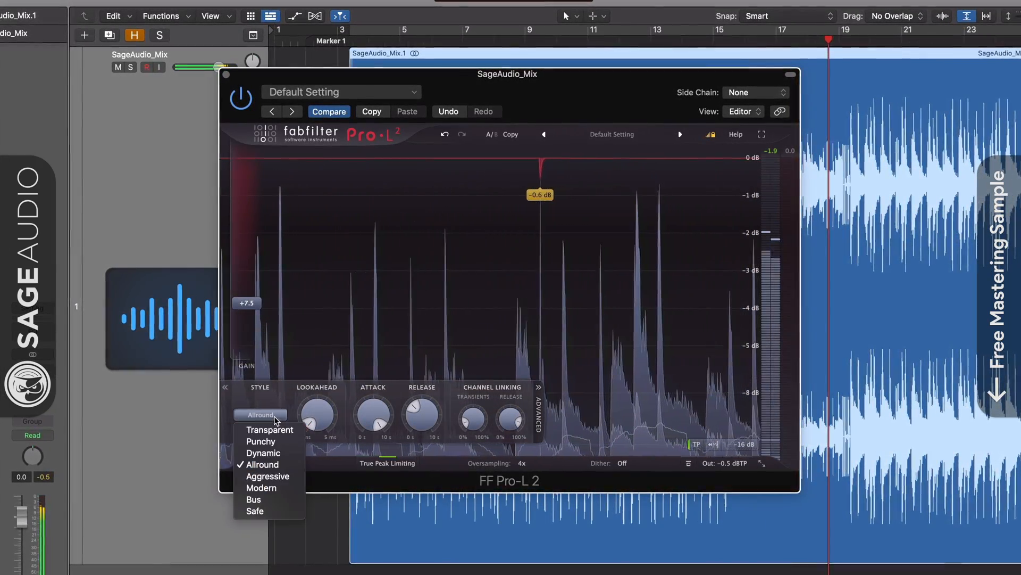
click(298, 488)
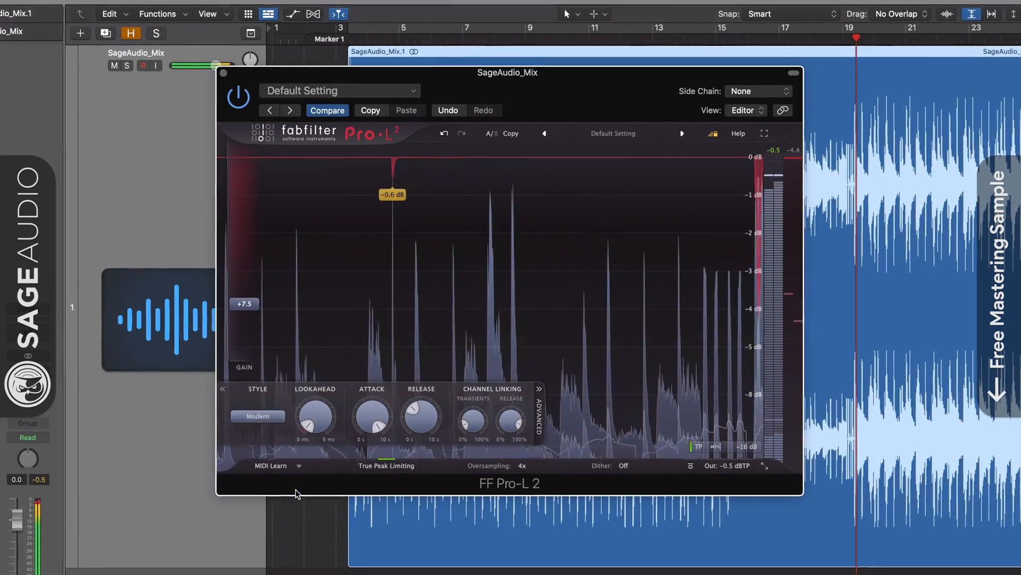
click(272, 424)
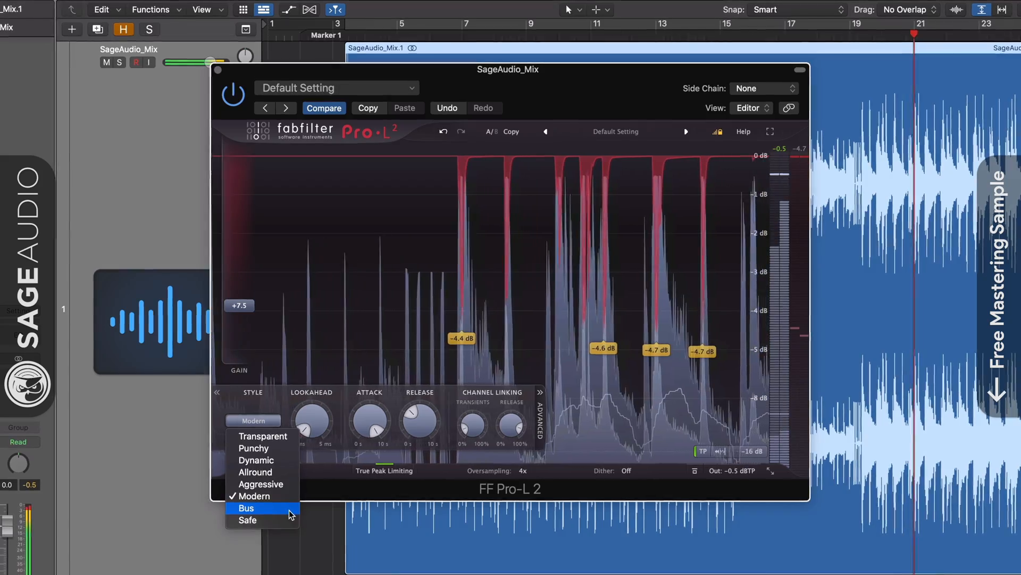
click(289, 512)
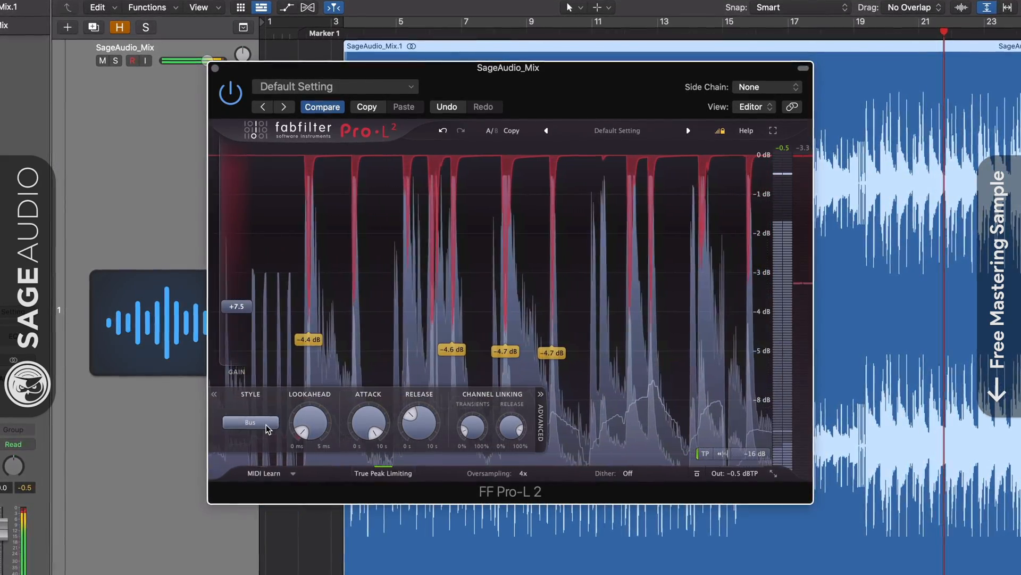
click(266, 426)
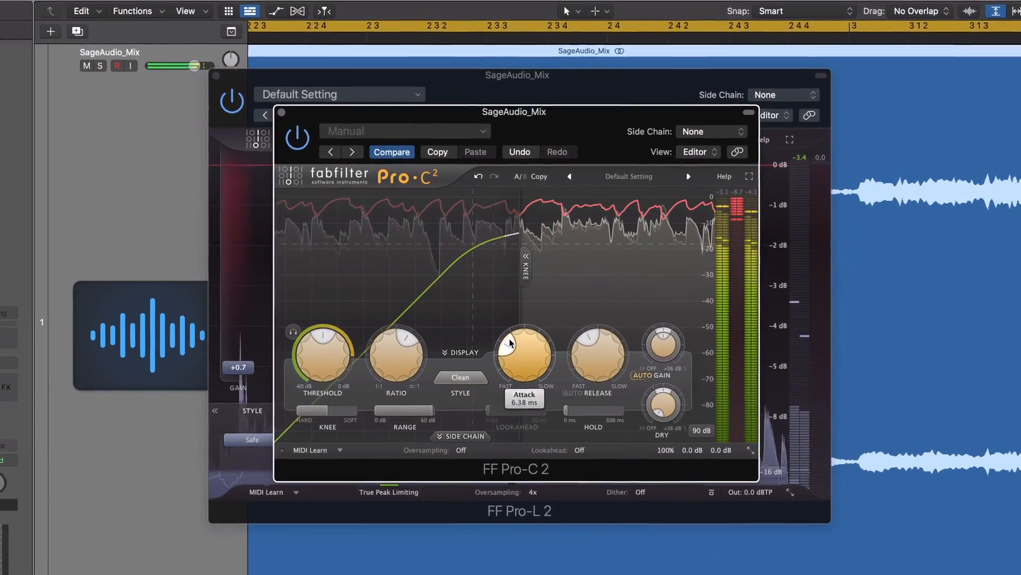
Close the FF Pro-C 2 compressor window, leaving the Safe-style Pro-L 2 visible.
click(299, 118)
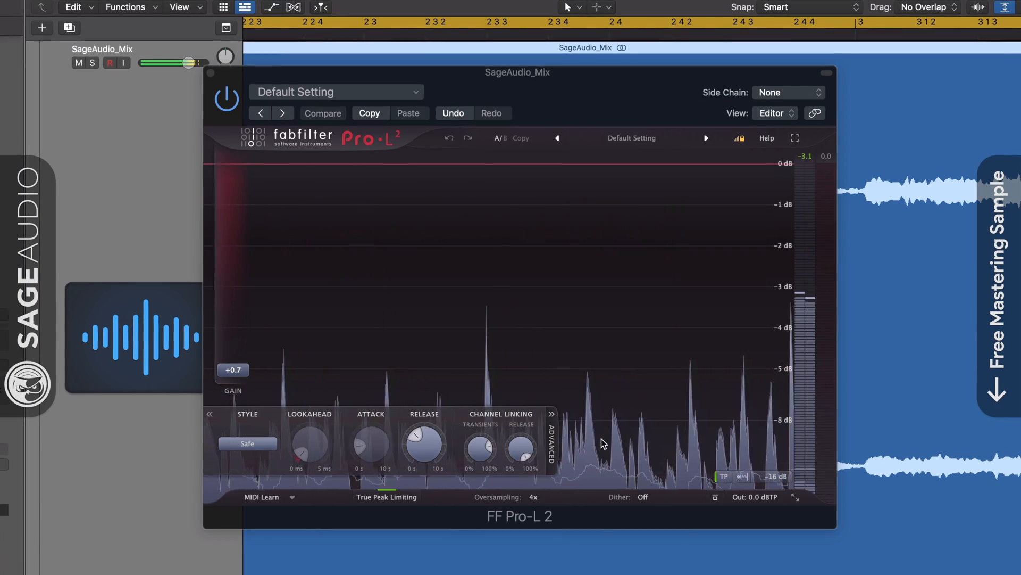
Raise the Pro-L 2 gain to about +4.6 dB and select the Transparent style.
drag(233, 369, 239, 326)
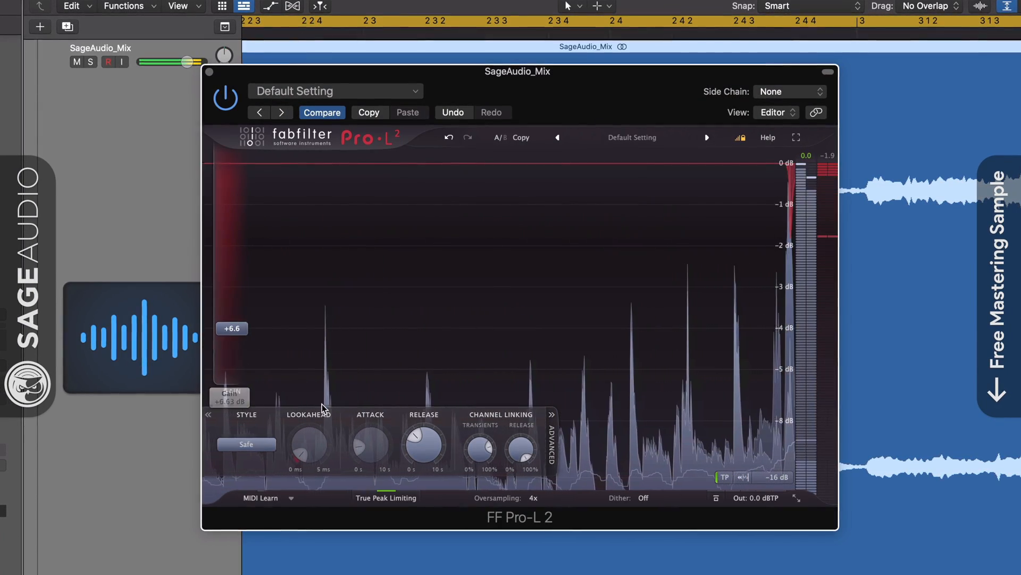
click(247, 444)
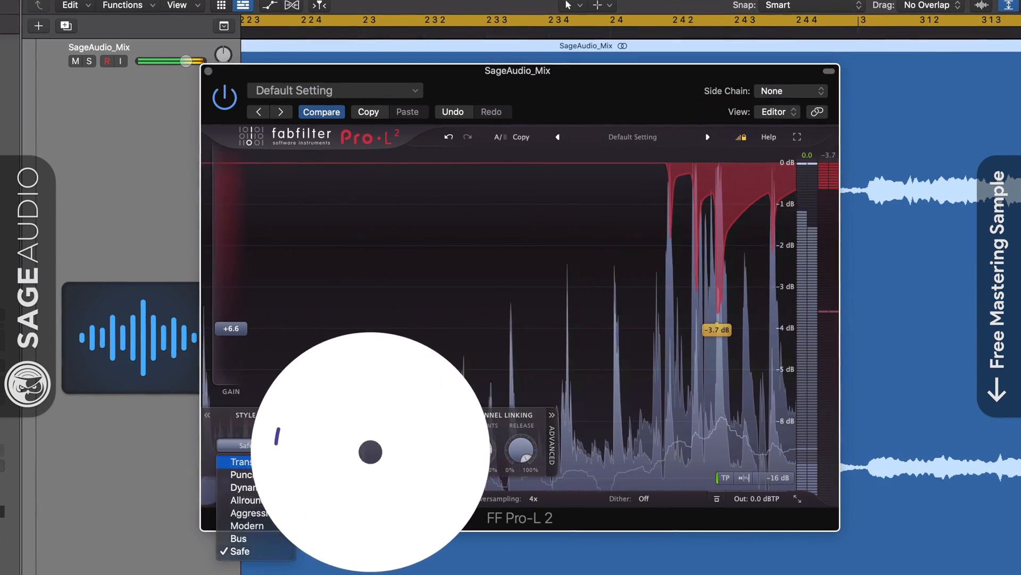
click(259, 462)
Adjust the attack time, then enter a release time of 300 ms.
mouse_move(358, 445)
mouse_down()
mouse_move(391, 357)
mouse_move(359, 445)
mouse_move(360, 425)
mouse_up()
double_click(359, 424)
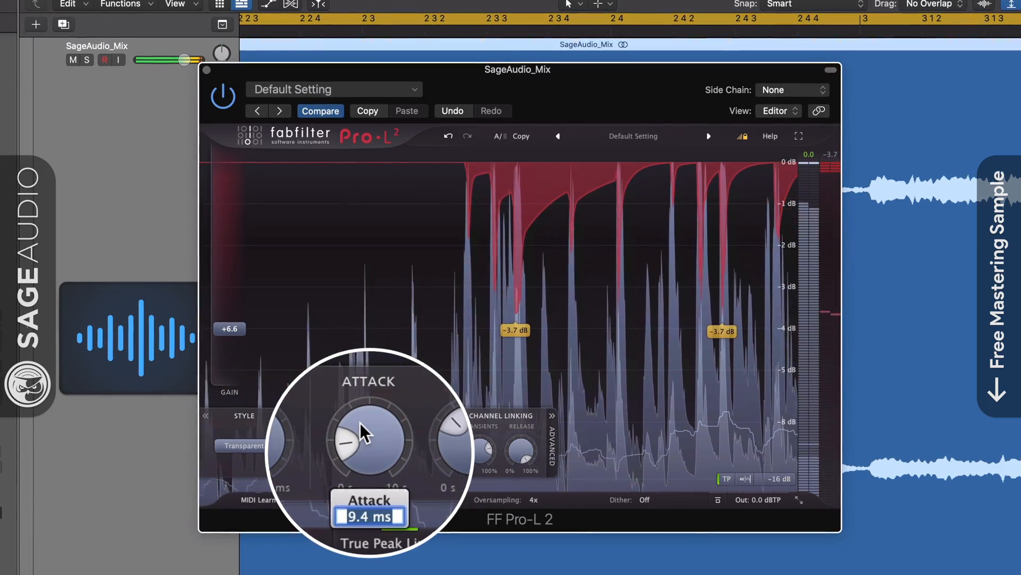
key(BackSpace)
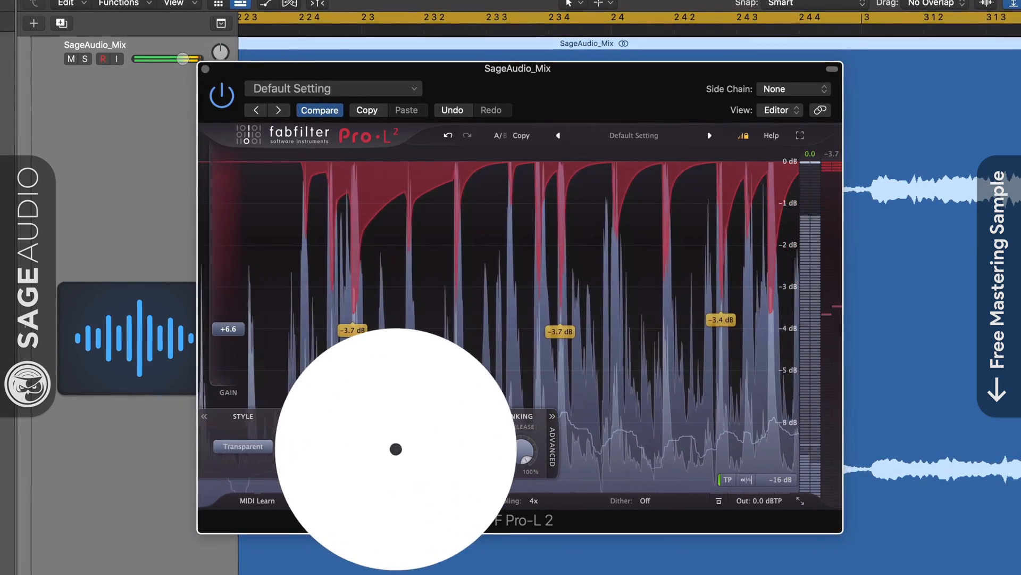
double_click(436, 446)
key(BackSpace)
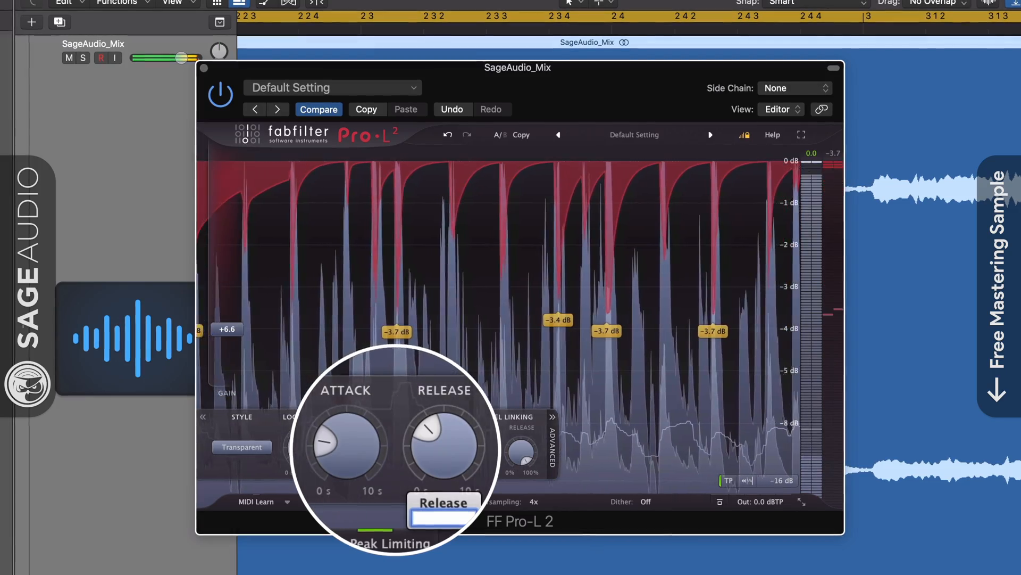
text(300)
key(Return)
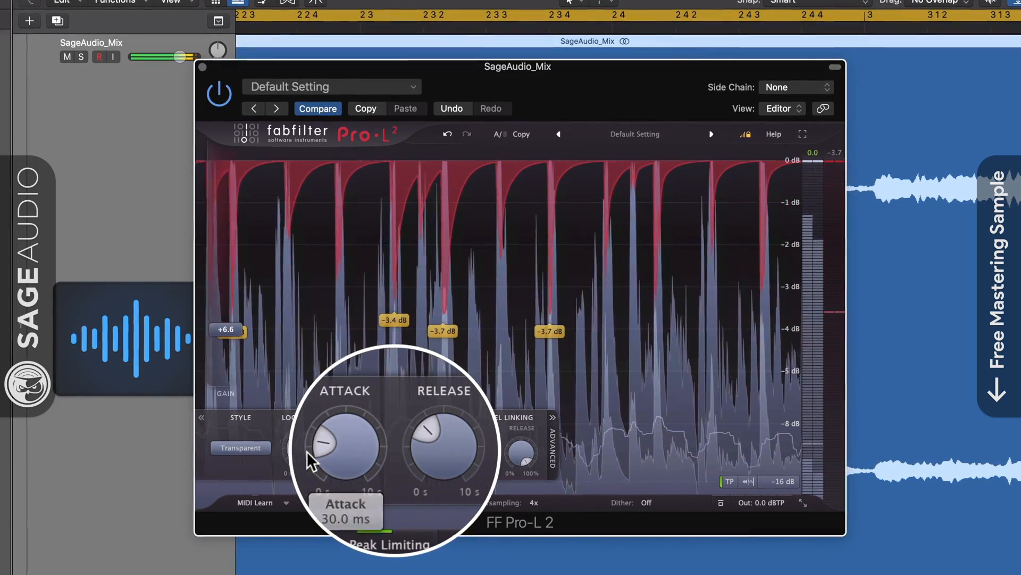
Turn the attack down to 0 ms, then raise it well above zero.
mouse_move(427, 436)
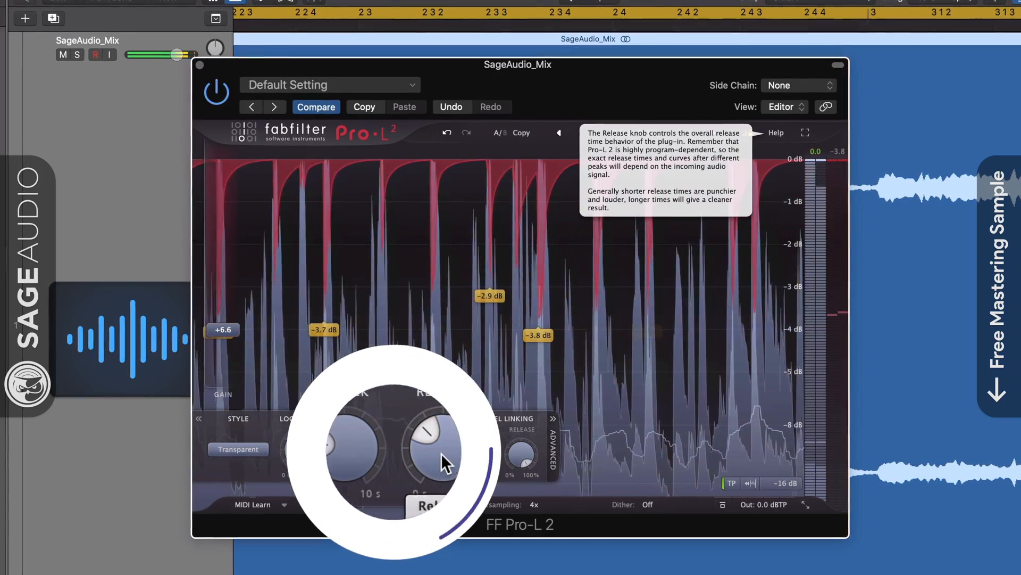
drag(353, 446, 361, 458)
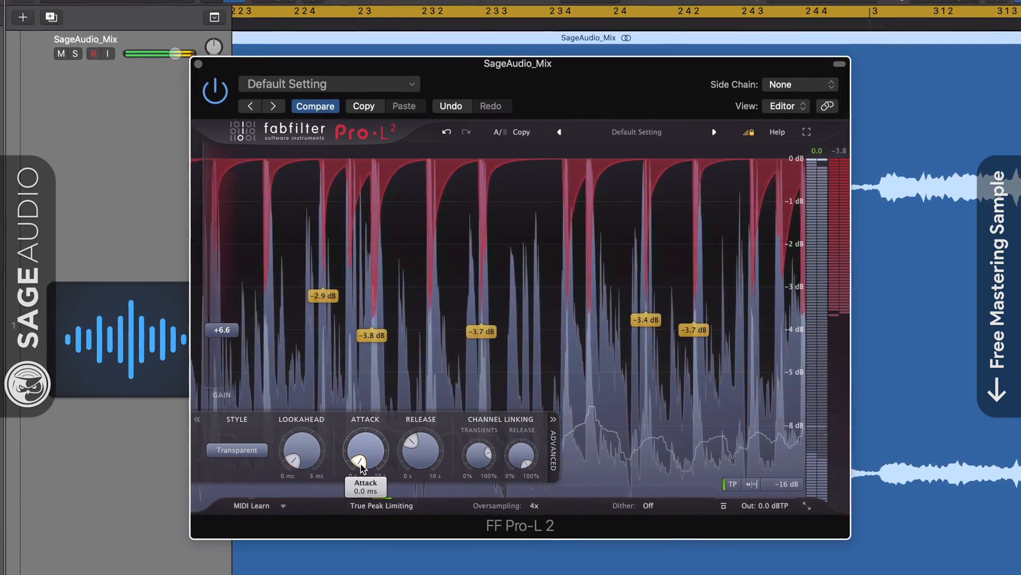
drag(365, 453, 438, 455)
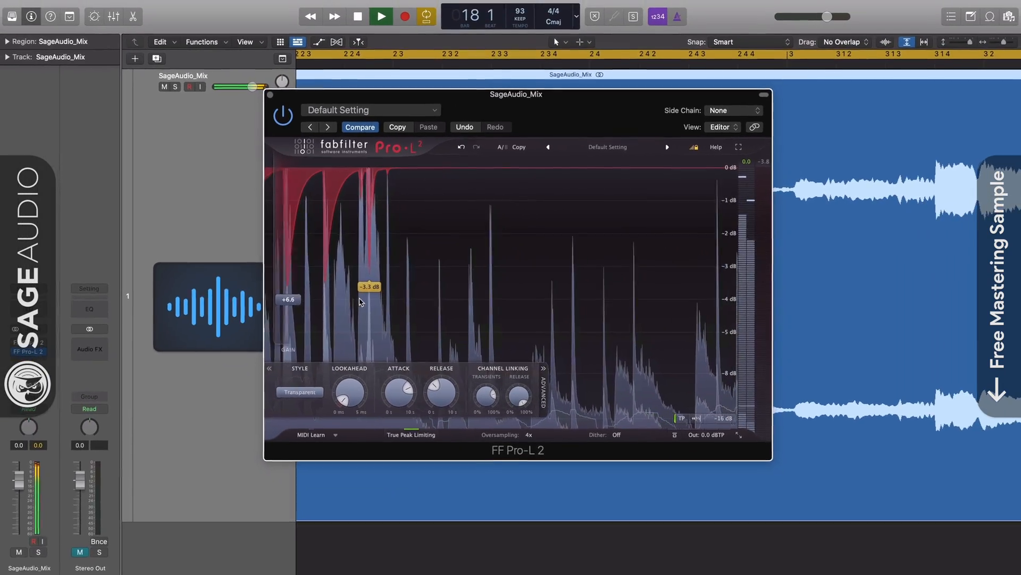
During playback, sweep the Pro-L 2 attack from 0 ms up to a multi-second setting.
mouse_move(298, 448)
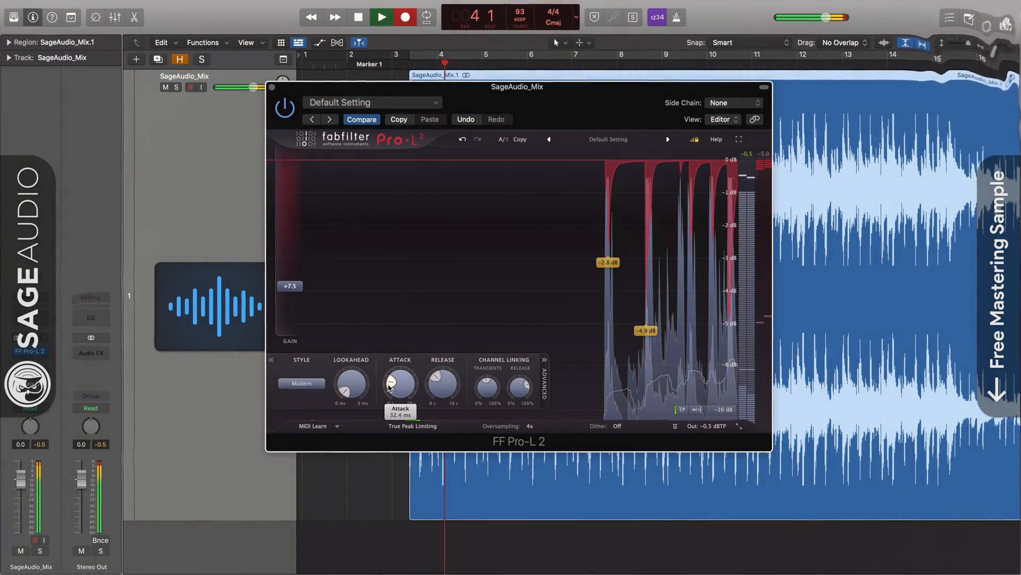
mouse_move(391, 384)
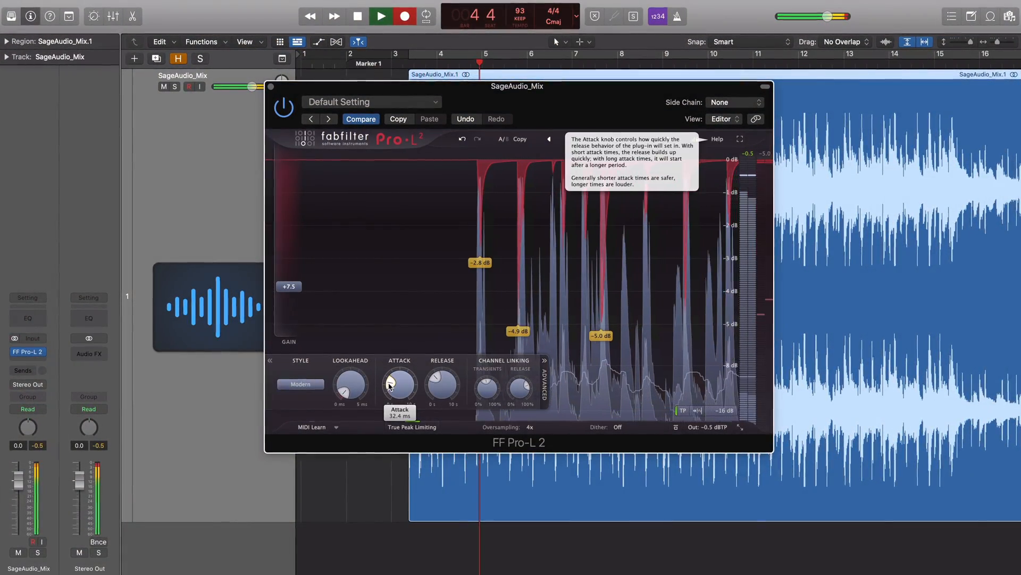
drag(390, 386, 406, 444)
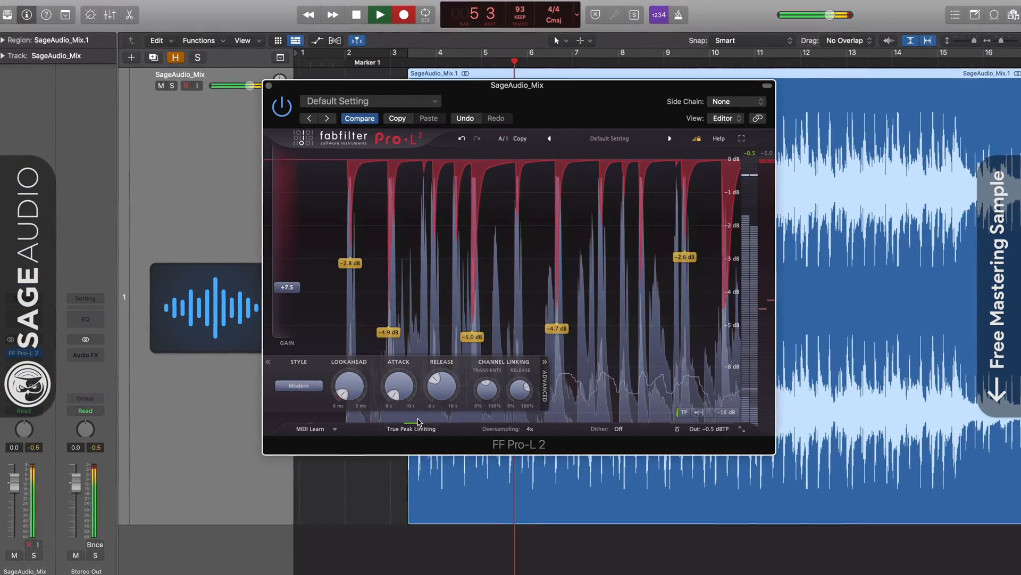
mouse_move(400, 396)
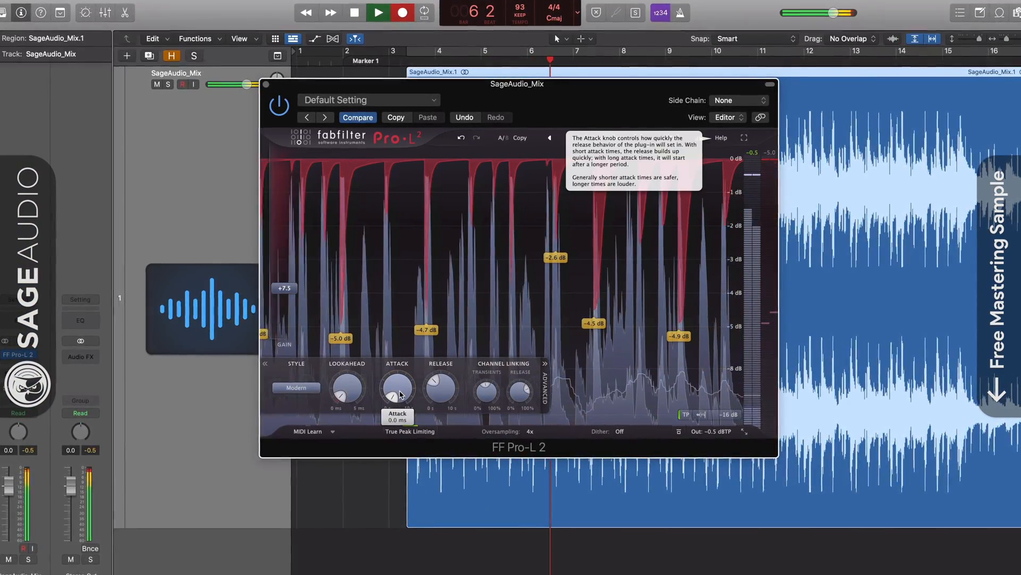
drag(401, 395, 397, 403)
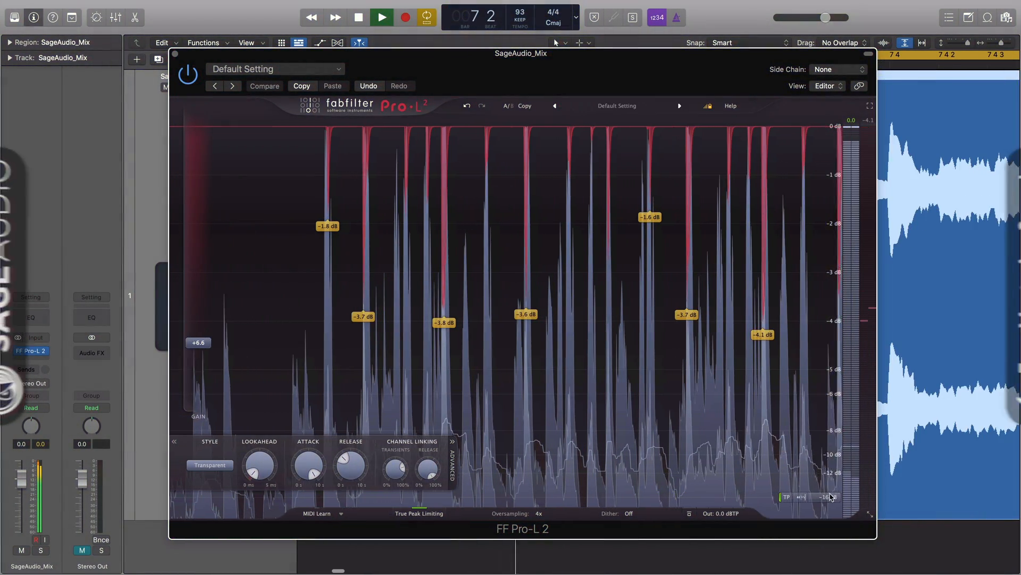
Rescale the meter to the -32 dB range, then switch it to LUFS Loudness metering.
click(827, 497)
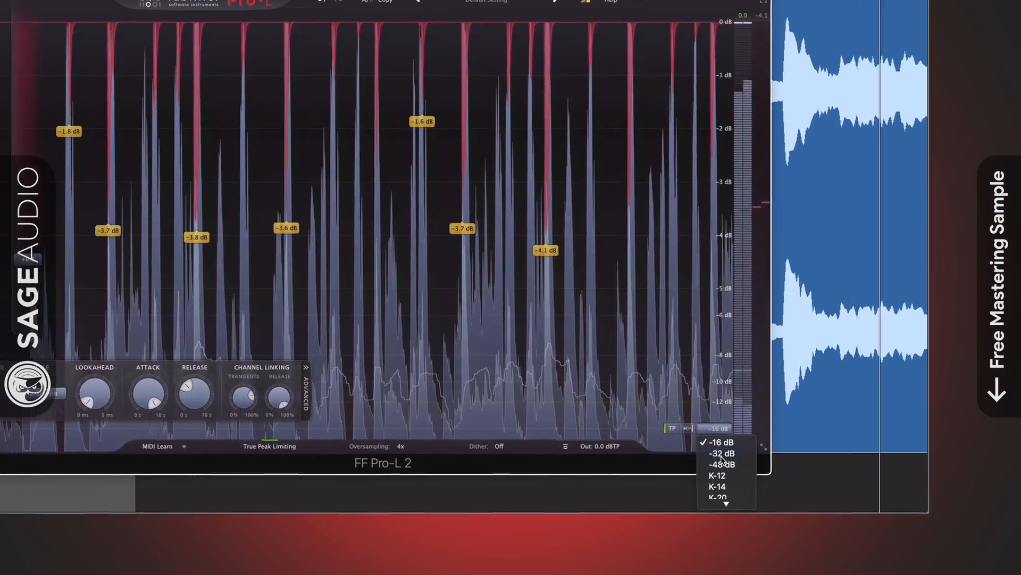
click(806, 491)
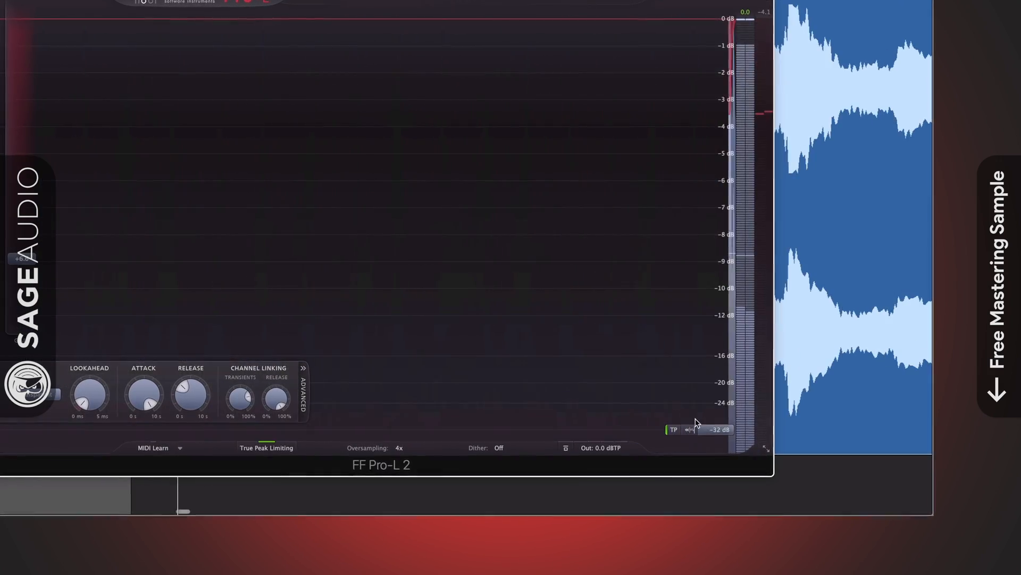
click(717, 429)
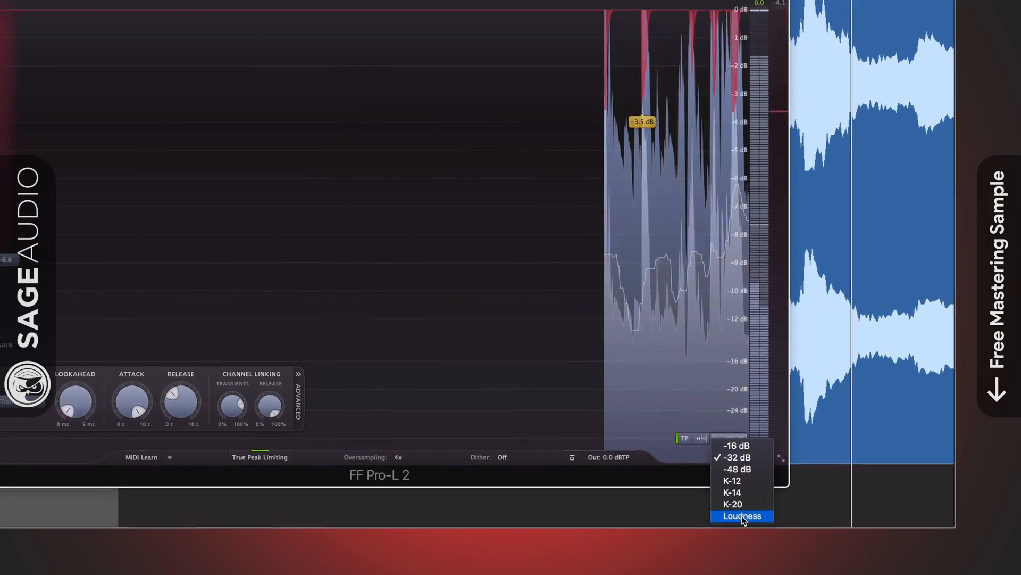
click(742, 516)
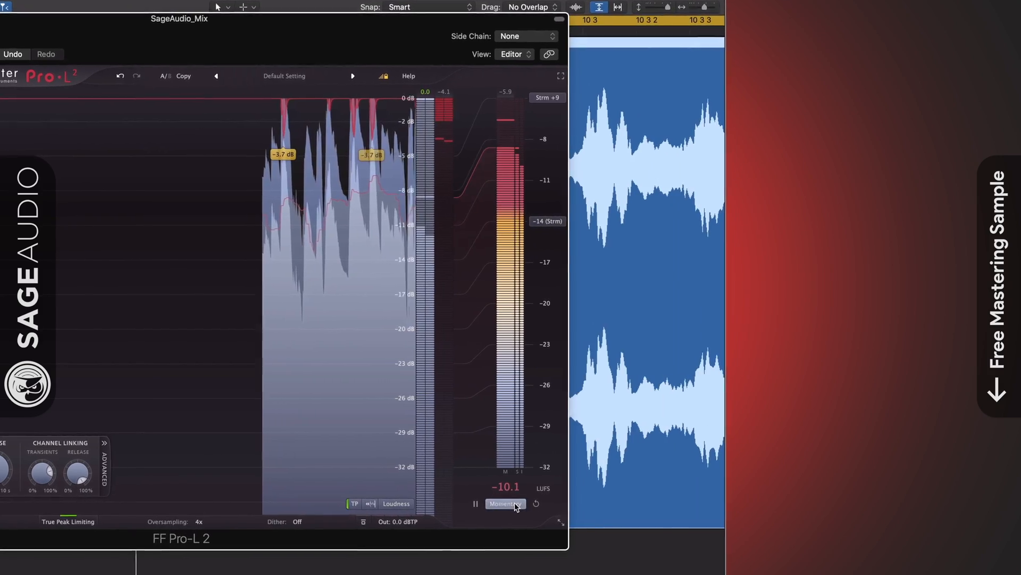
Set the loudness measurement to Integrated and review the LUFS target and meter scale choices.
click(804, 496)
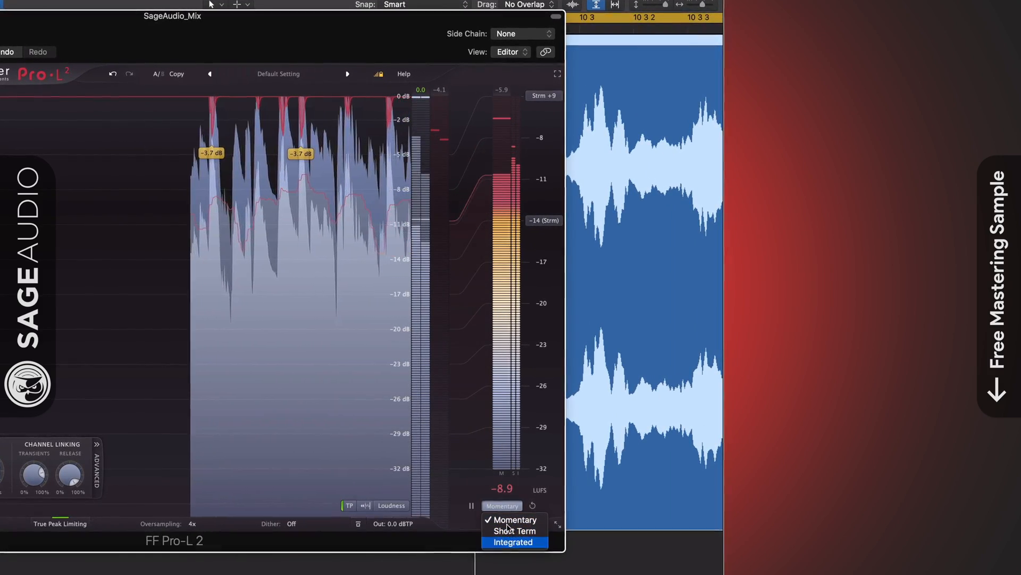
click(509, 541)
click(505, 507)
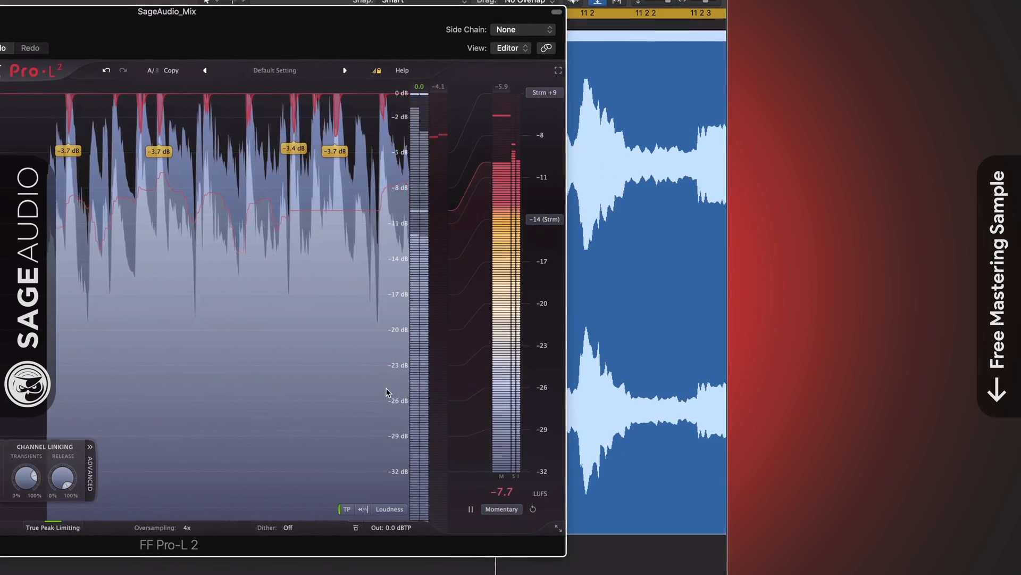
click(547, 219)
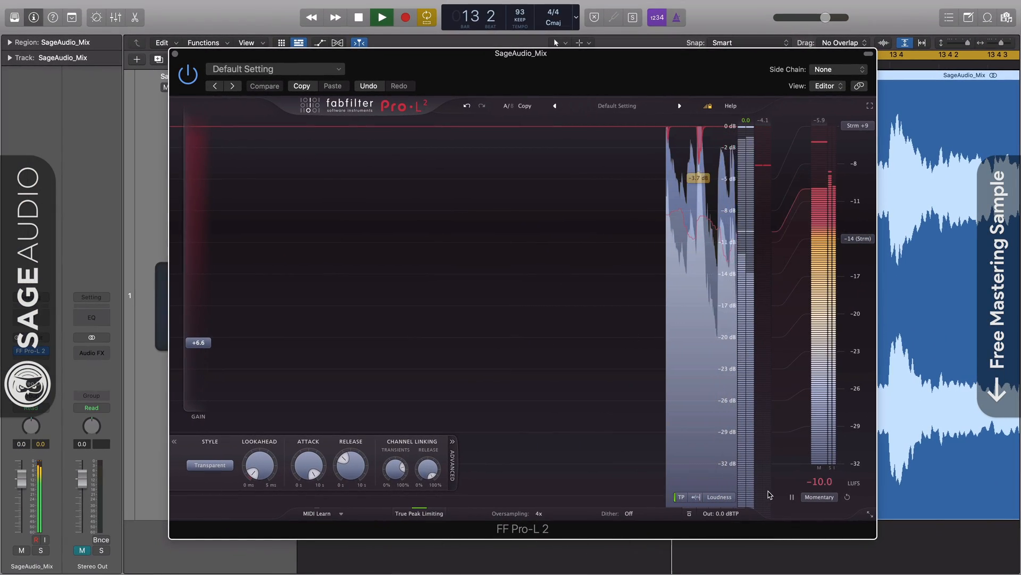
click(718, 498)
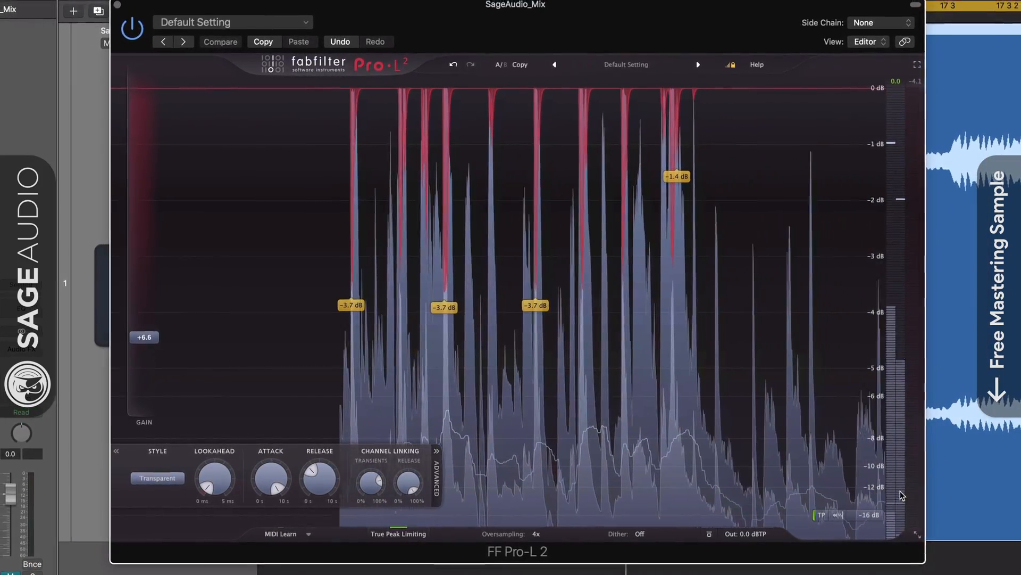
click(870, 515)
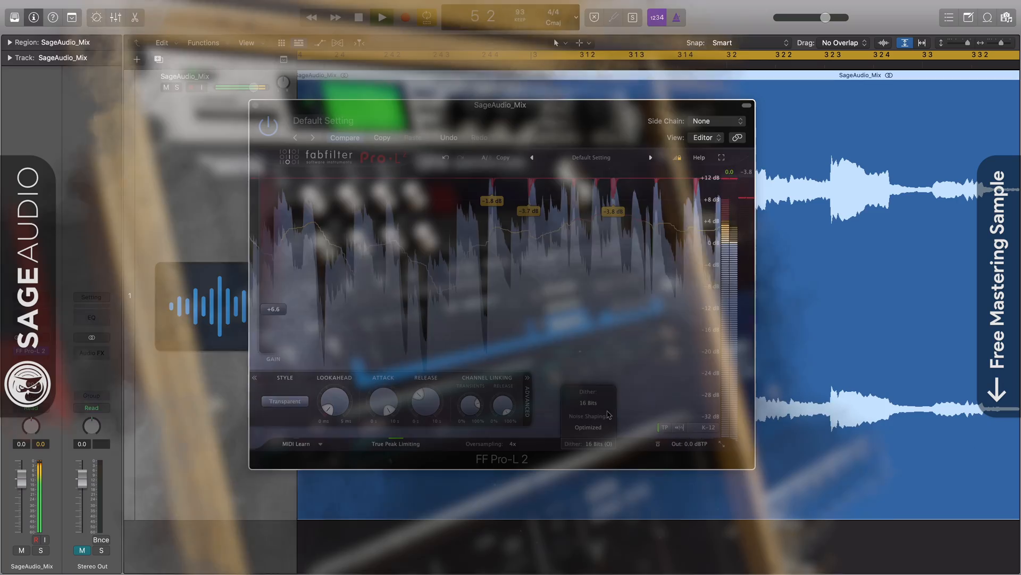
Compare dither Off, 24 Bits, 20 Bits and Basic noise shaping, settling on 16 Bits.
click(589, 402)
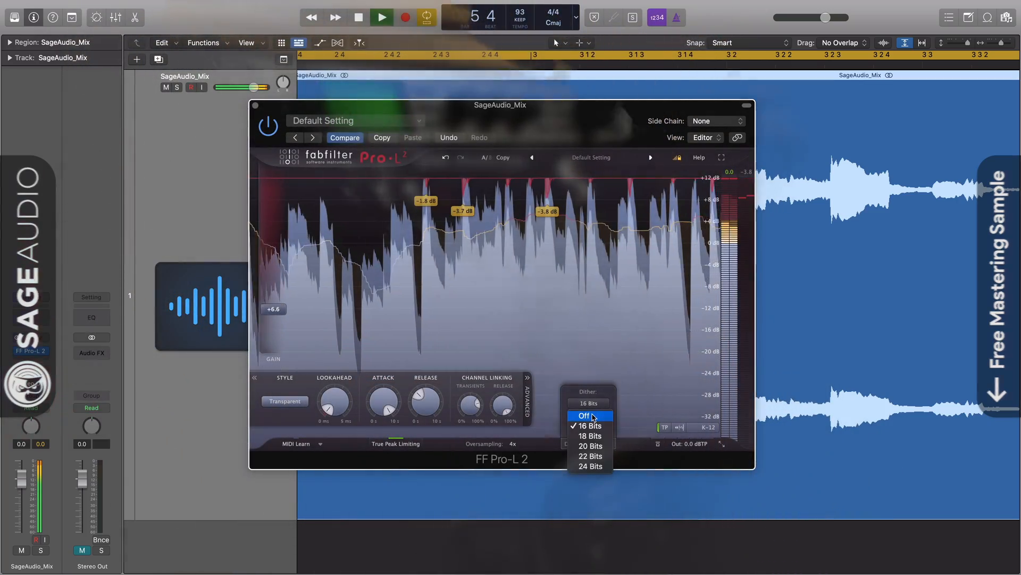
click(585, 417)
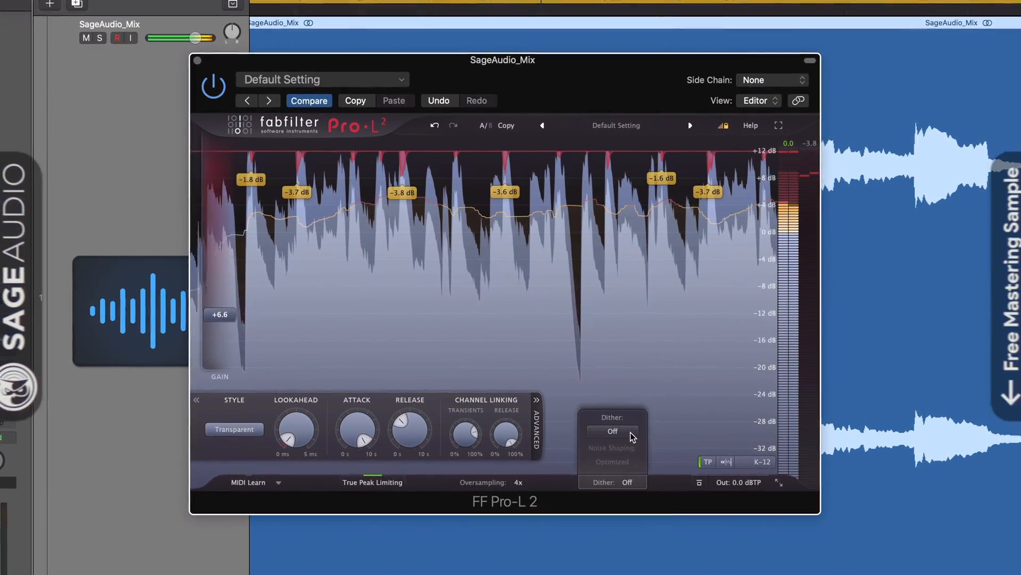
click(620, 423)
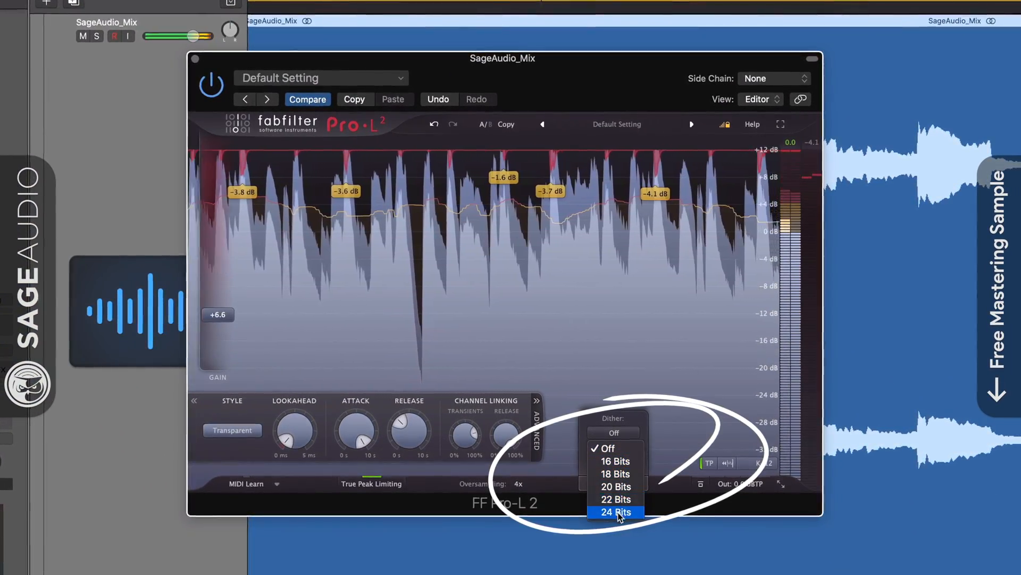
click(617, 461)
click(623, 437)
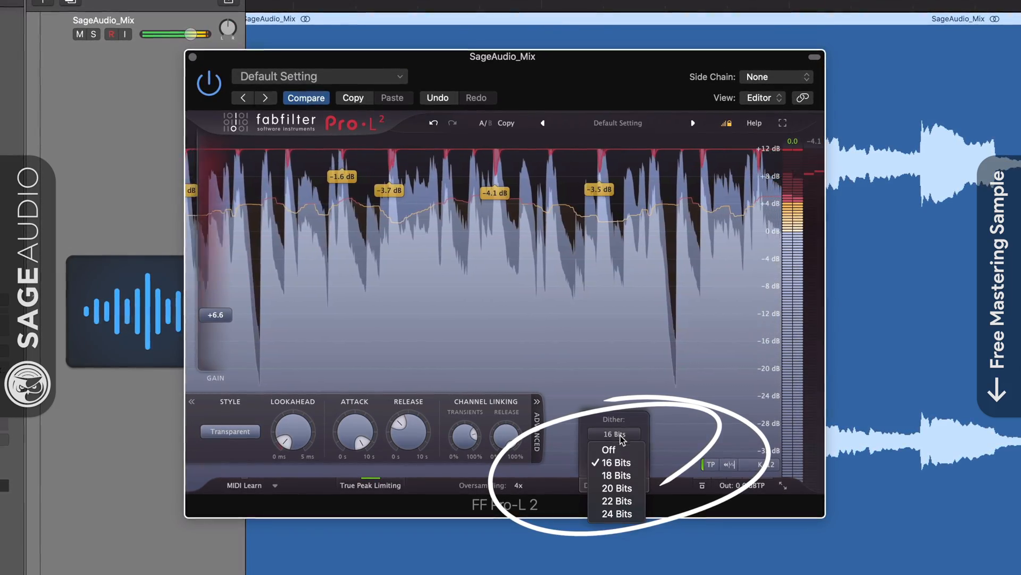
click(615, 490)
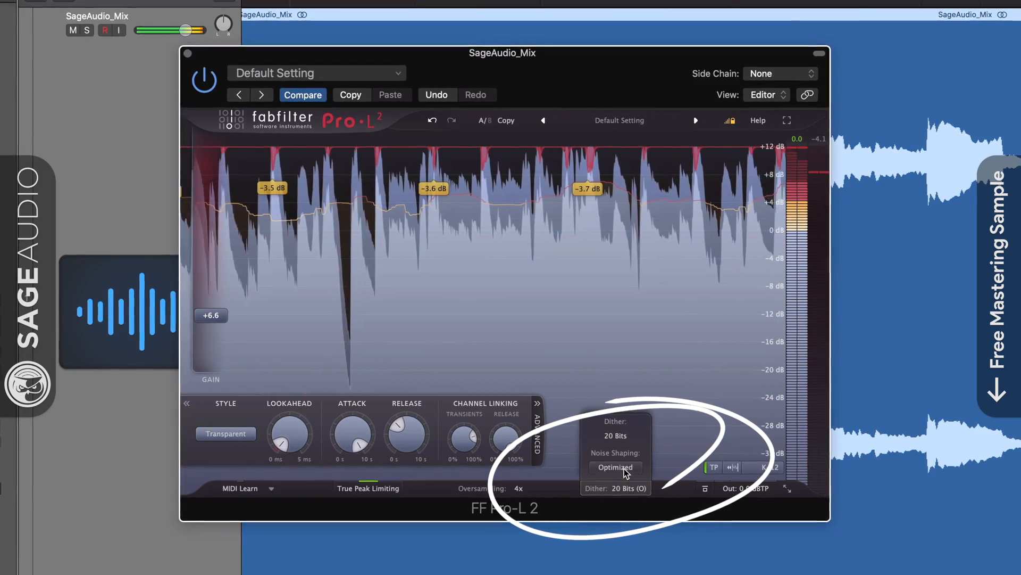
click(619, 468)
click(617, 496)
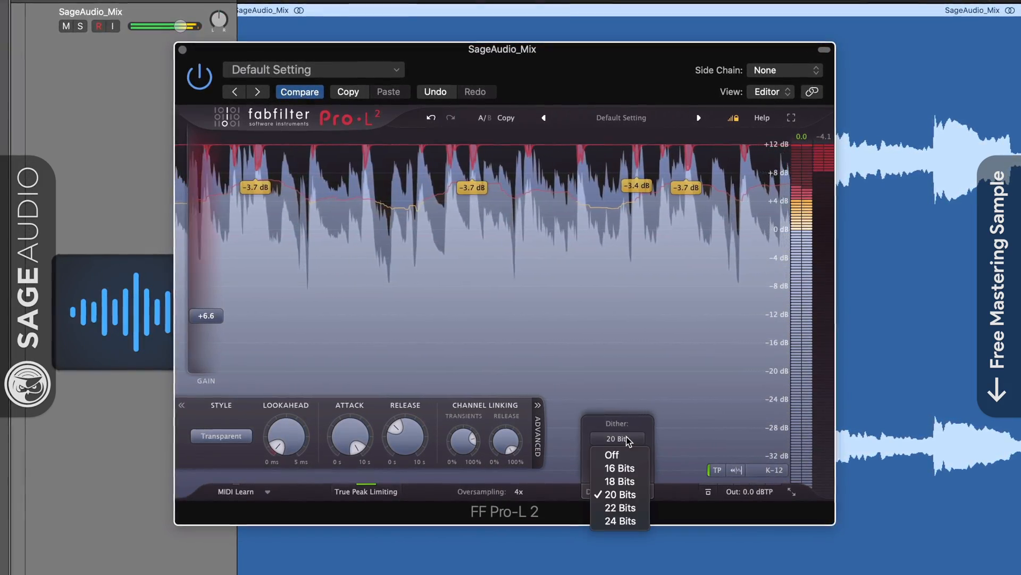
click(641, 471)
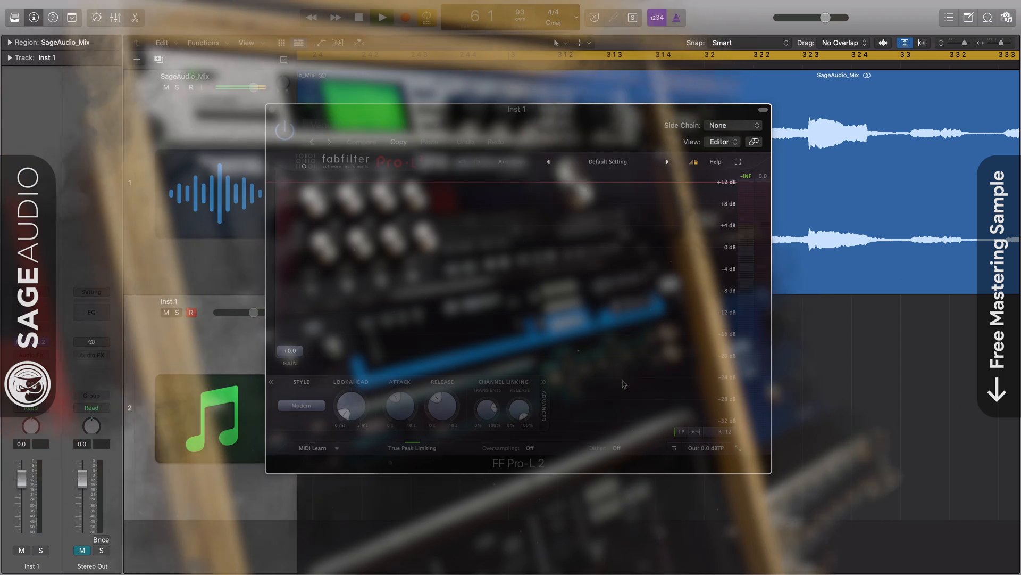
Try MIDI Learn by mapping the Gain parameter, exit it, and shift the limiter window slightly left.
click(312, 448)
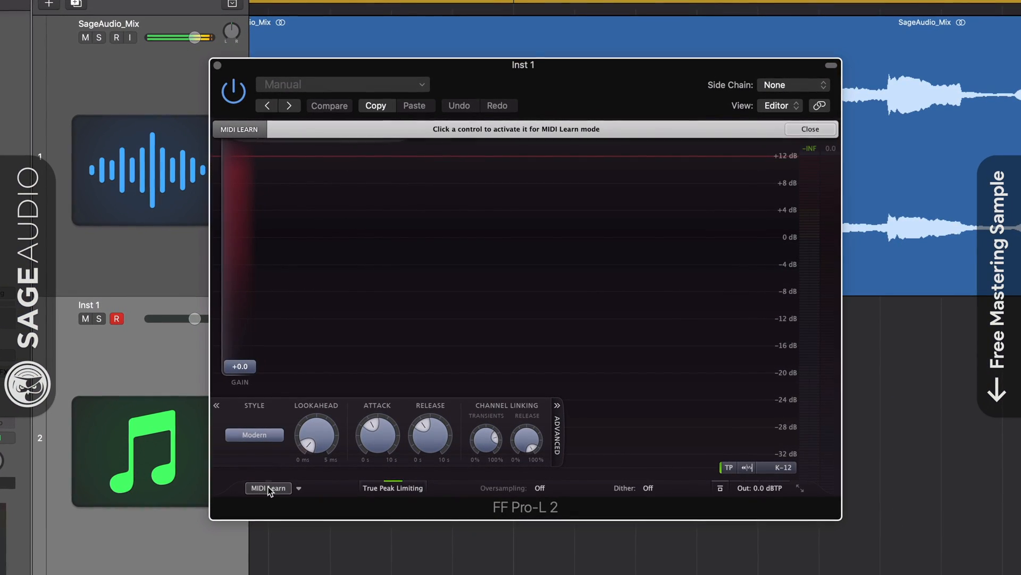
click(267, 487)
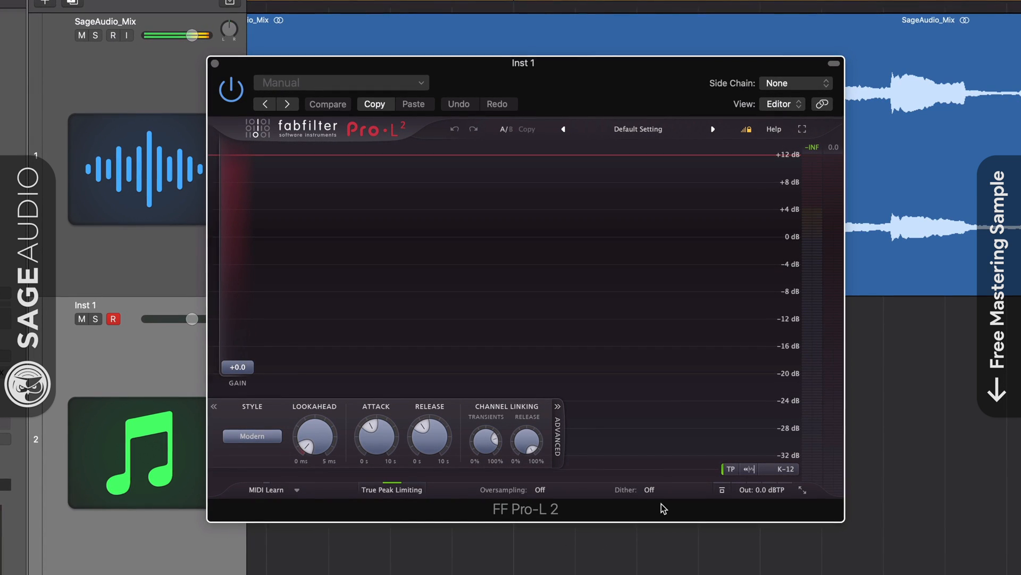
click(271, 492)
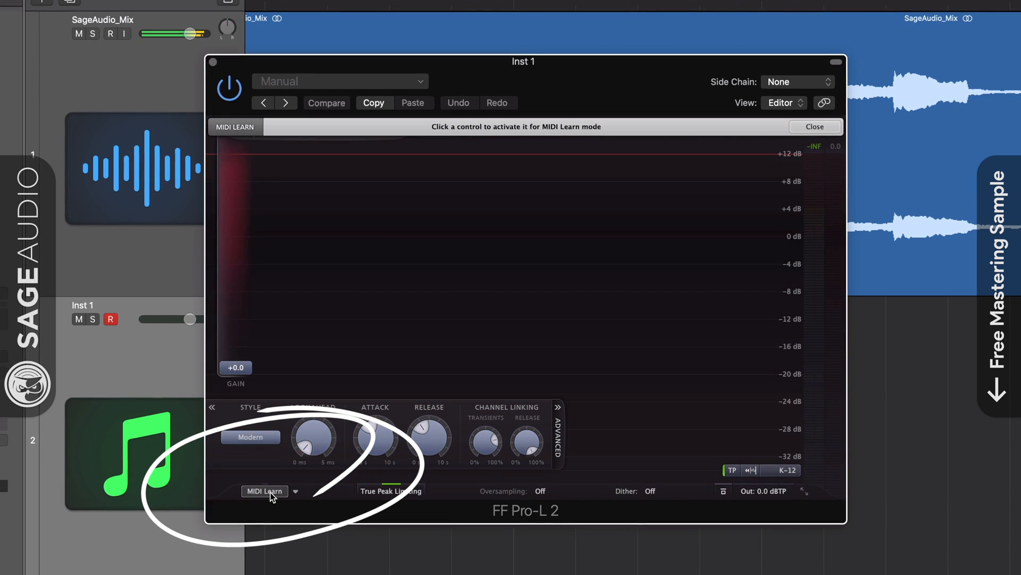
click(236, 365)
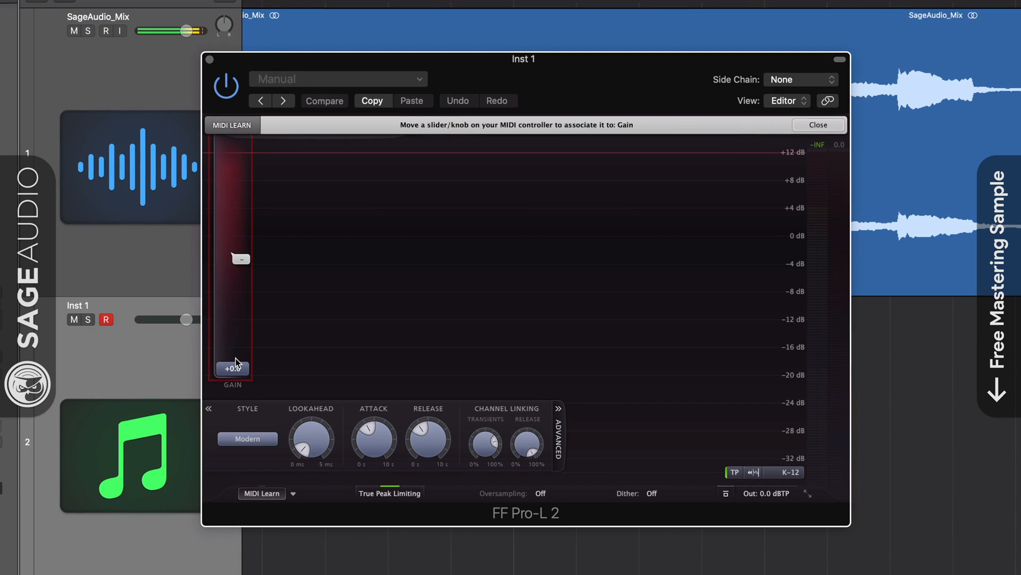
click(263, 495)
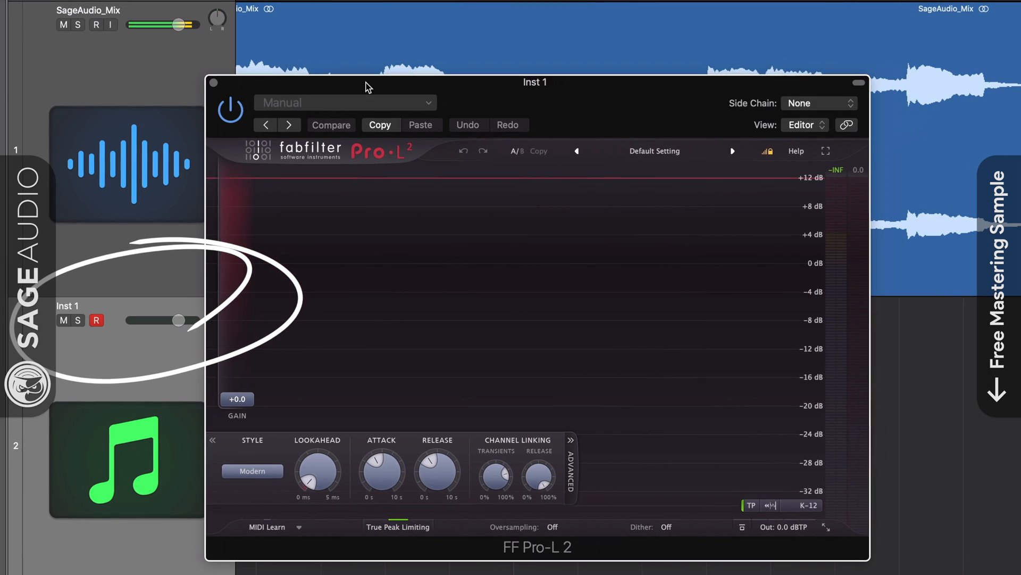
drag(366, 82, 362, 82)
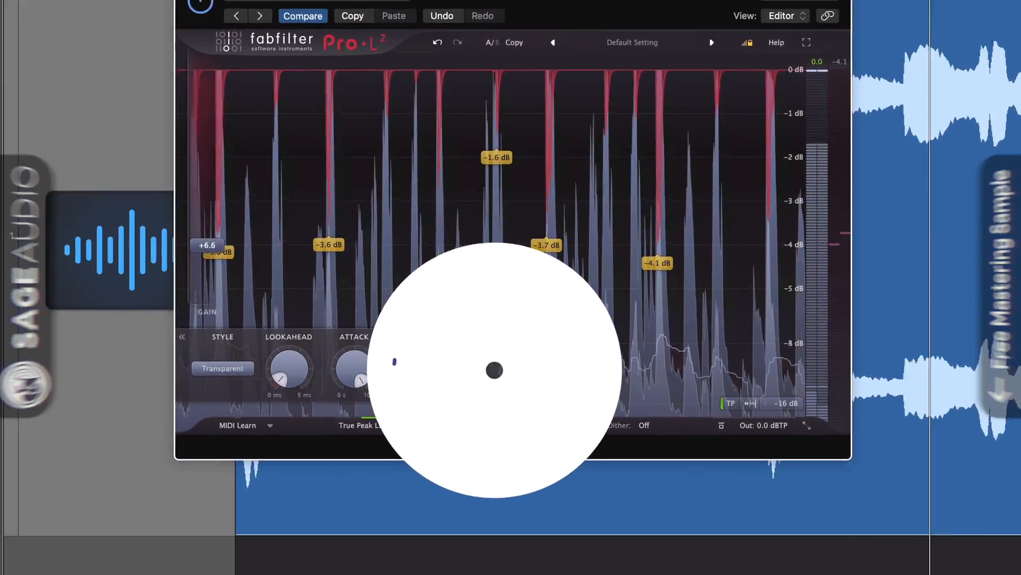
Sweep the transients and release channel linking knobs across their range, from 0% to about 97%.
mouse_move(475, 396)
mouse_down()
mouse_move(477, 385)
mouse_move(469, 407)
mouse_up()
drag(543, 380, 540, 437)
drag(551, 500, 556, 383)
drag(452, 373, 469, 205)
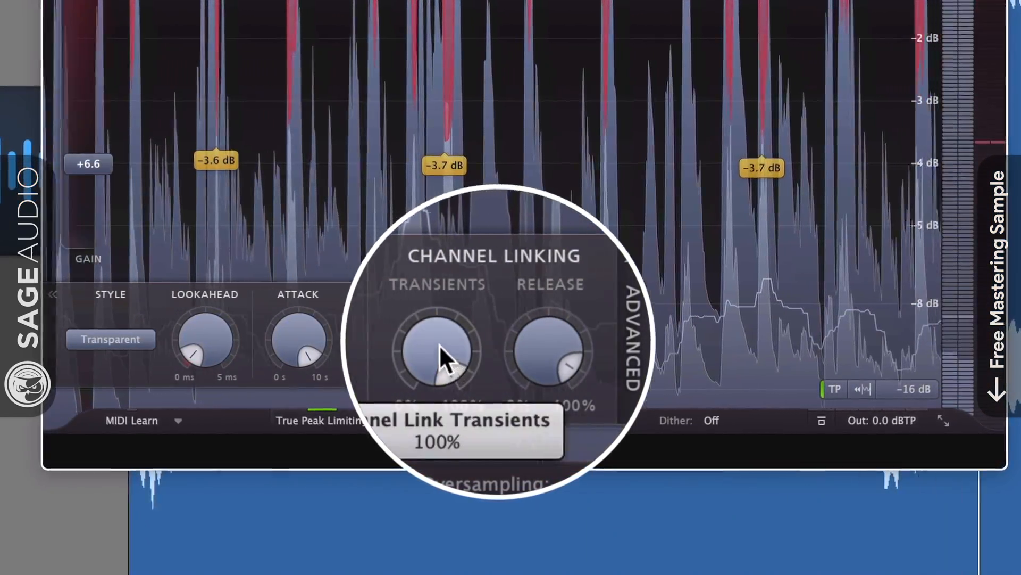
drag(439, 345, 478, 442)
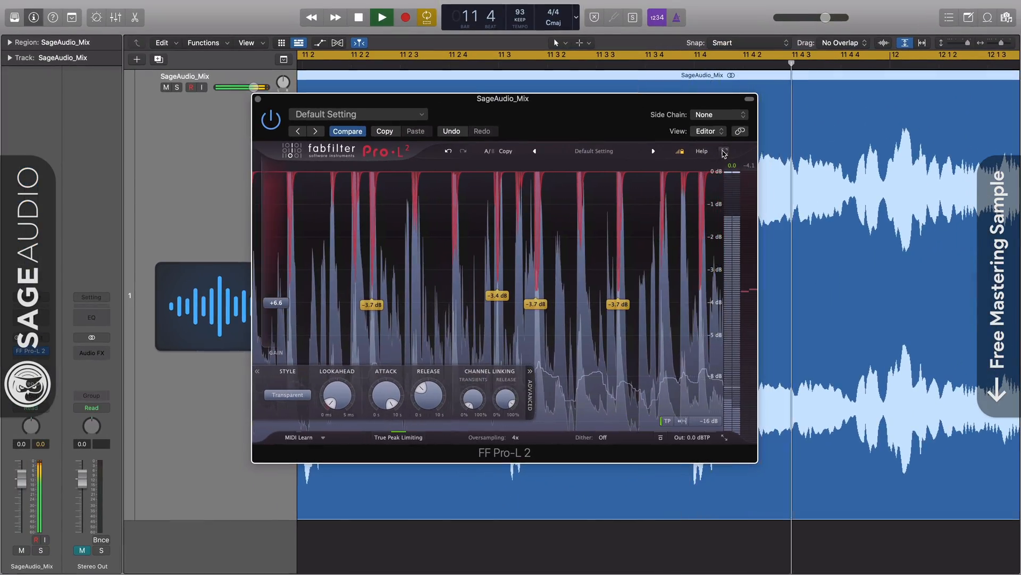
Enlarge the limiter and fine-tune transients linking to about 14% and release linking to about 86%.
click(725, 153)
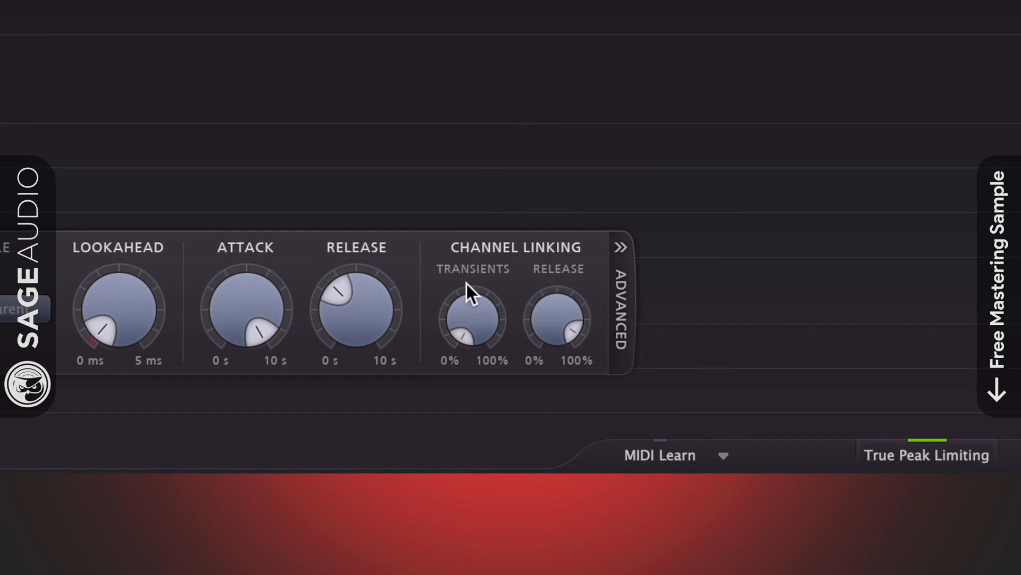
drag(472, 333, 471, 253)
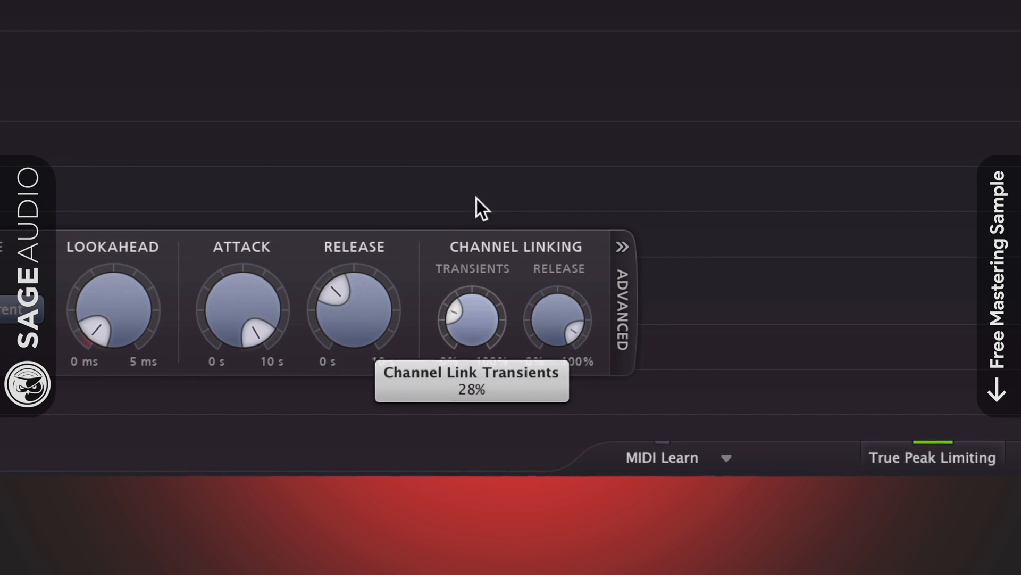
drag(477, 199, 486, 226)
drag(551, 304, 775, 289)
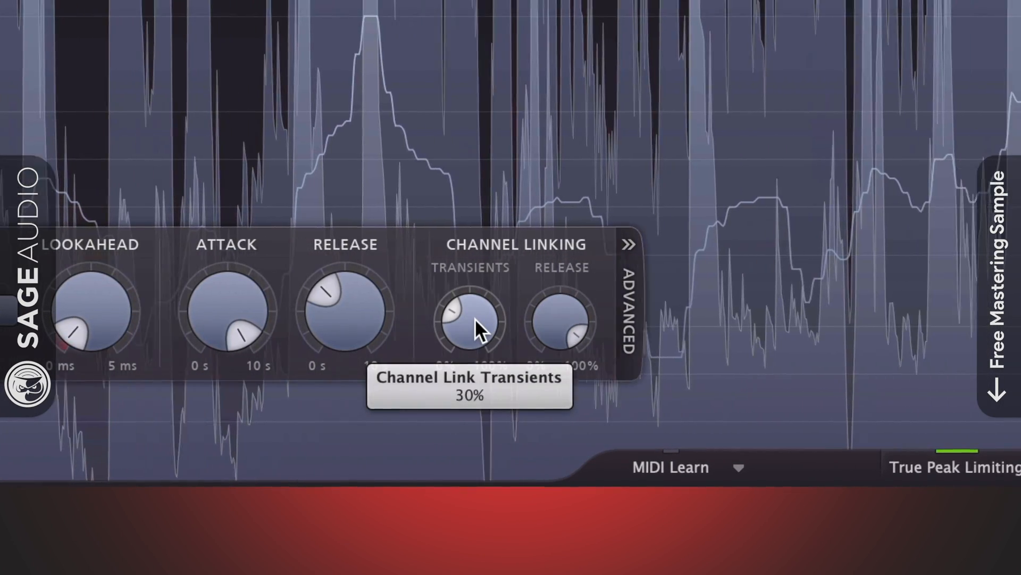
mouse_move(569, 326)
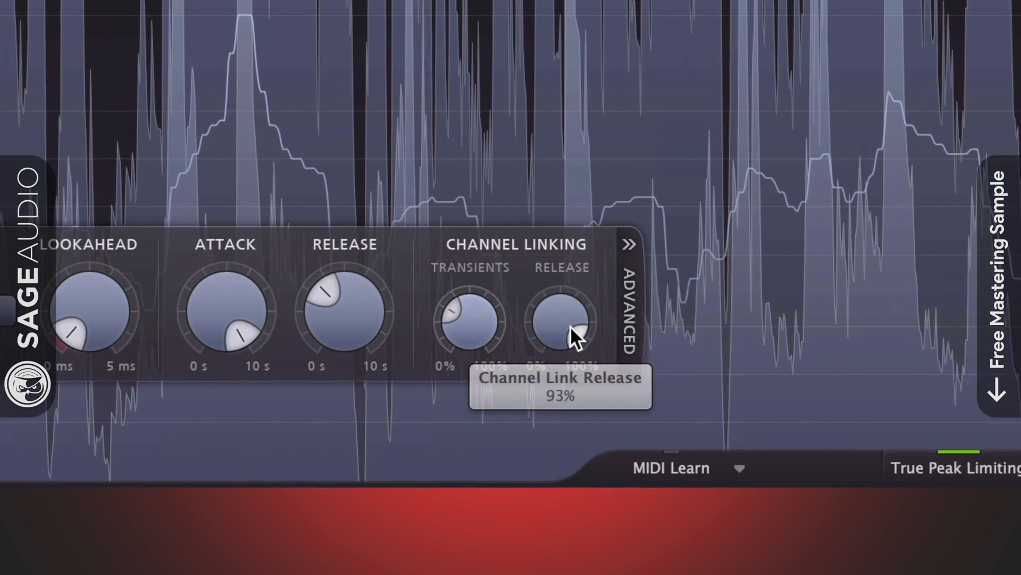
drag(569, 326, 569, 240)
drag(462, 308, 472, 369)
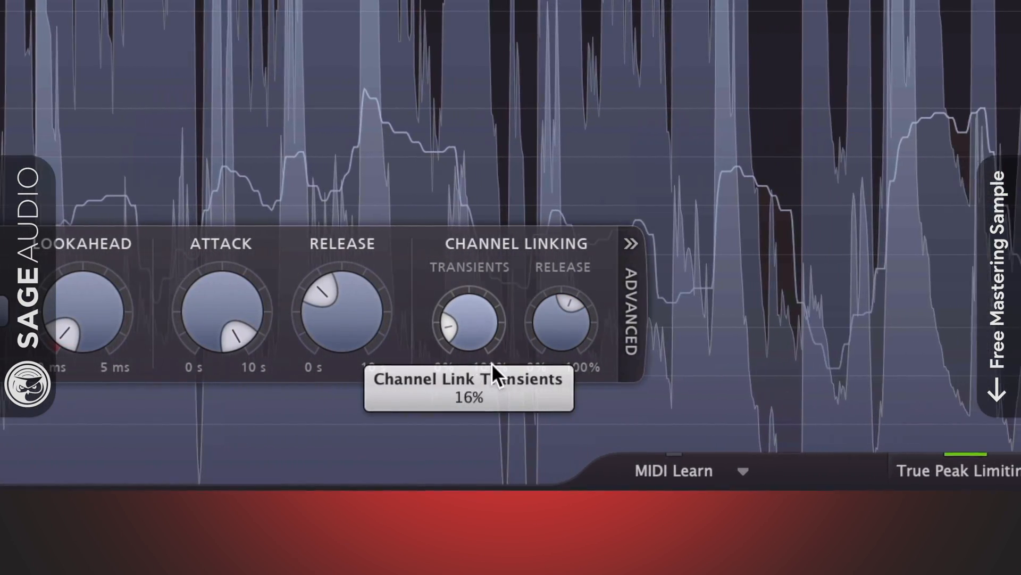
drag(560, 312, 538, 267)
mouse_move(471, 307)
drag(471, 307, 481, 336)
drag(551, 330, 547, 278)
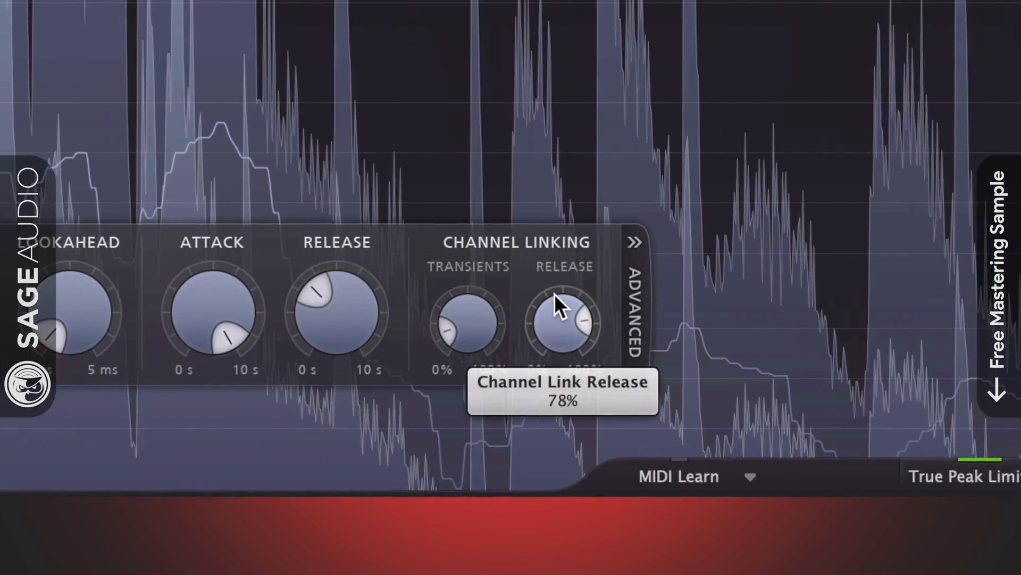
drag(468, 319, 469, 326)
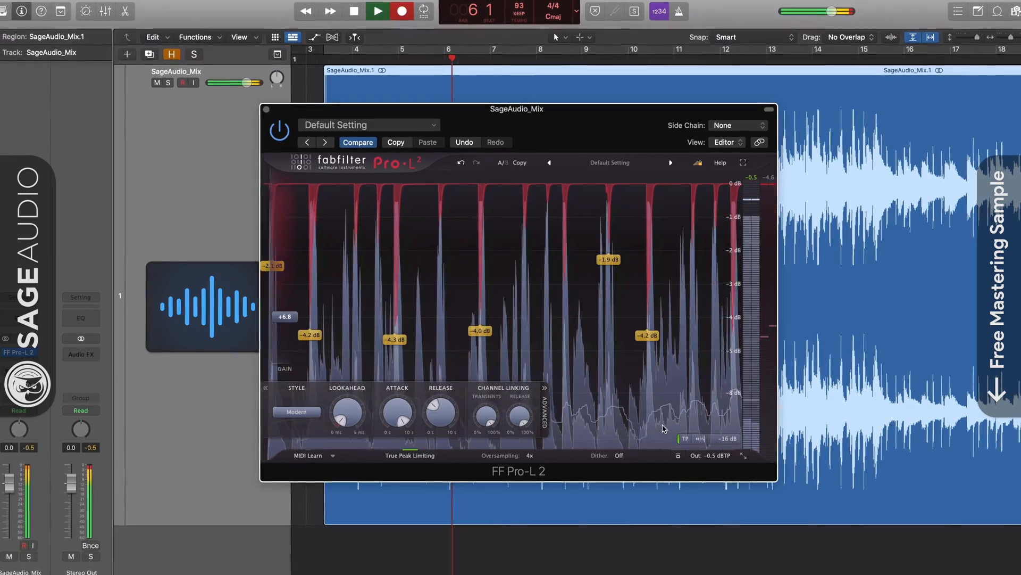
Lower release channel linking to 9%, then raise the limiter gain to +11.05 dB.
mouse_move(521, 428)
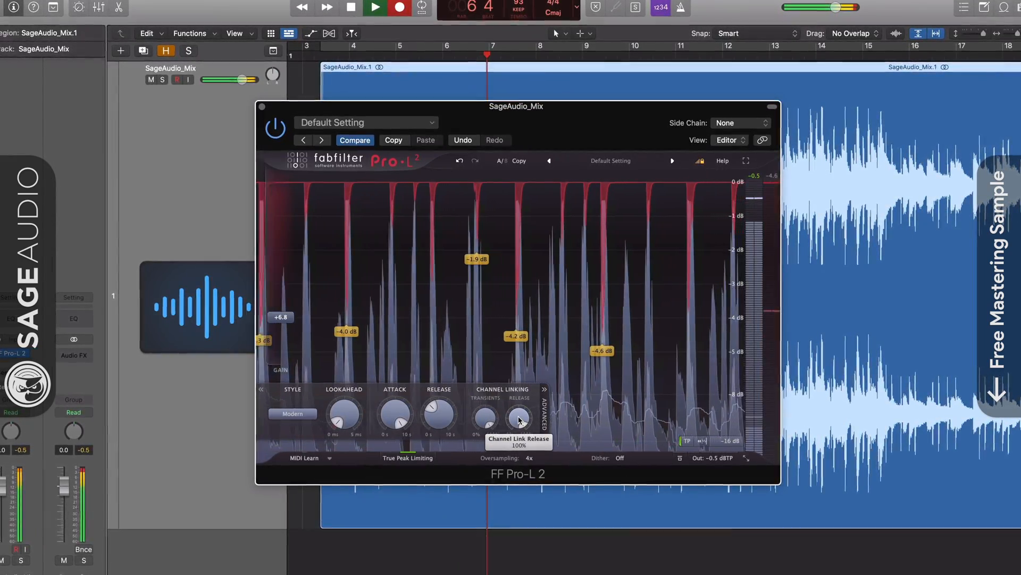
drag(521, 430, 512, 556)
drag(511, 476, 521, 476)
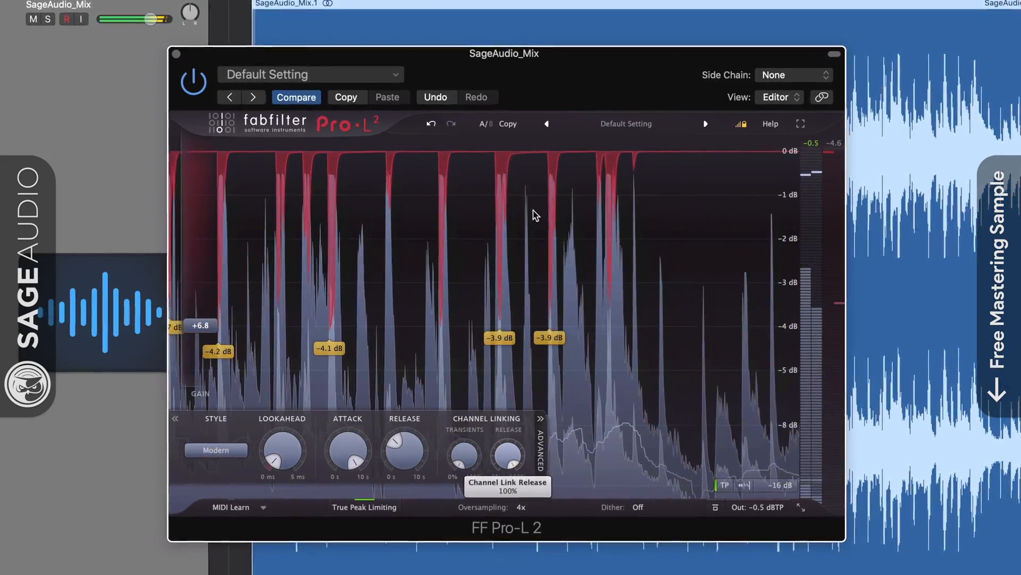
drag(198, 325, 200, 294)
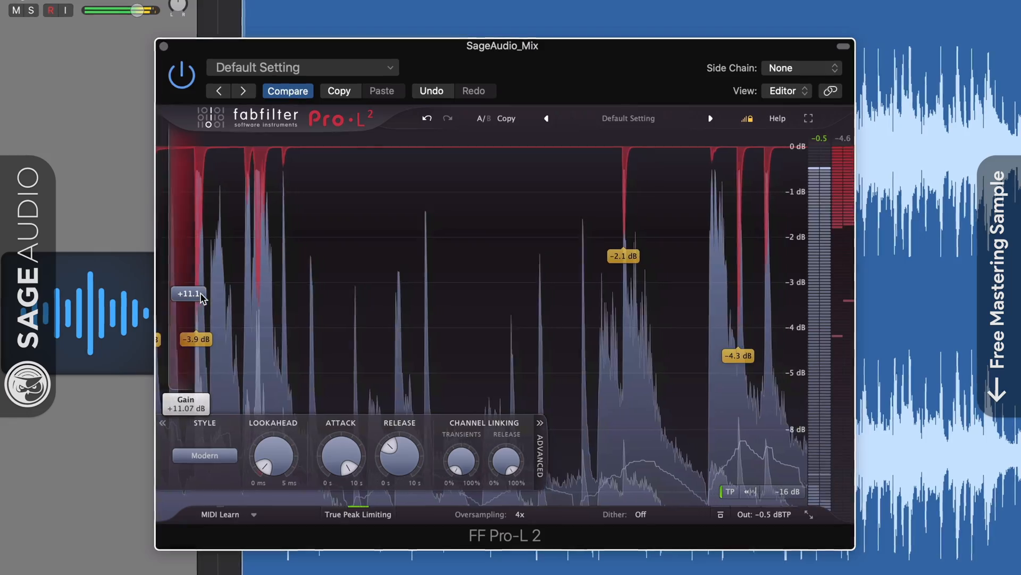
drag(200, 293, 199, 295)
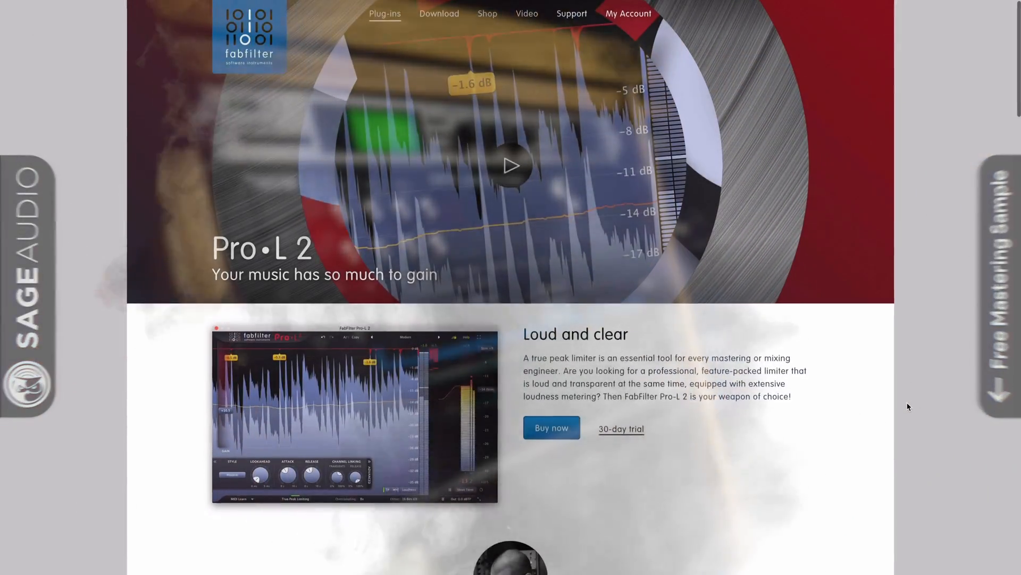
Download the macOS Pro-L 2 trial from FabFilter and close the mailing-list subscription pop-up.
scroll(906, 407, down, 3)
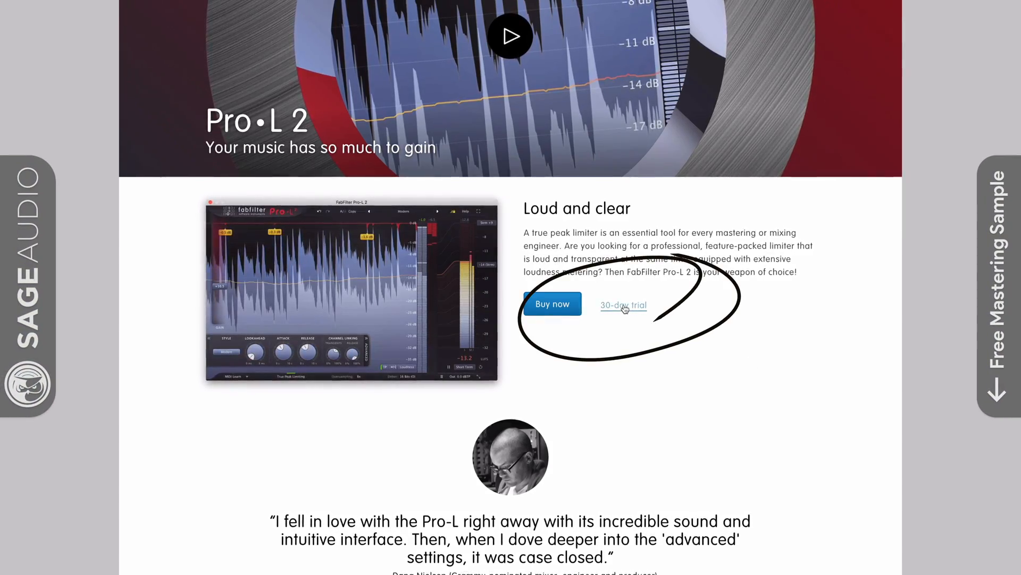
click(621, 306)
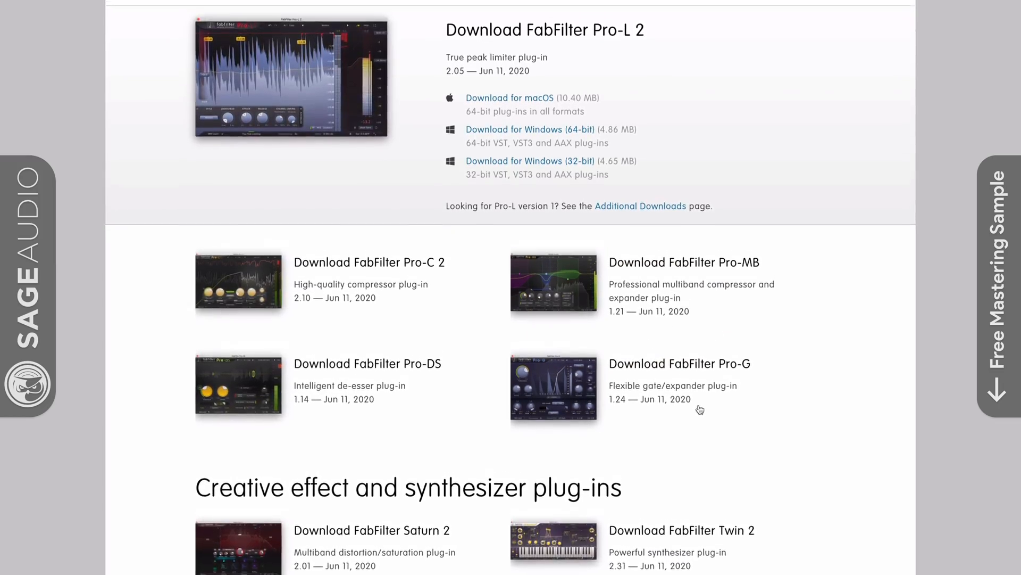
scroll(701, 409, up, 3)
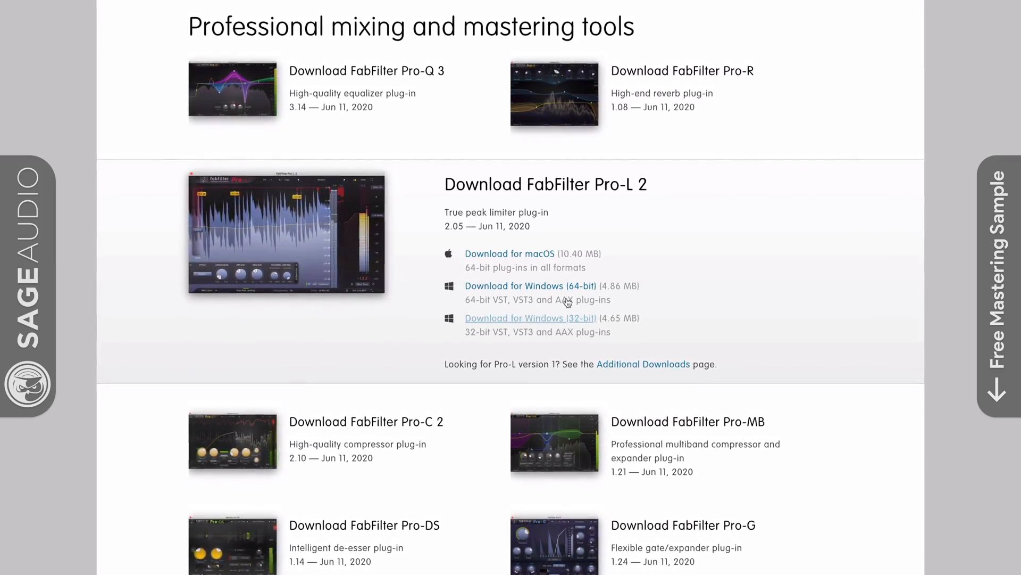
click(513, 255)
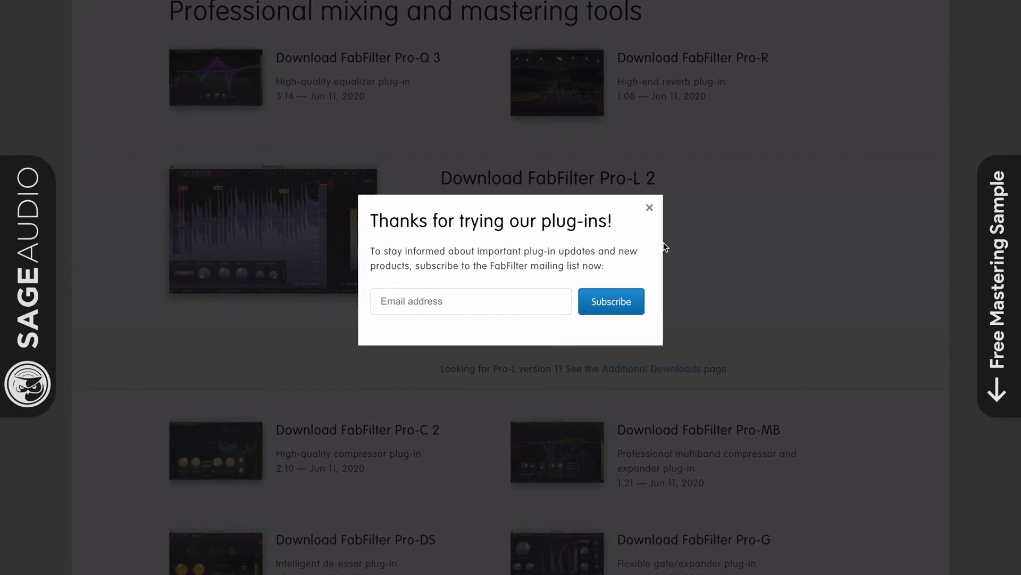
click(648, 208)
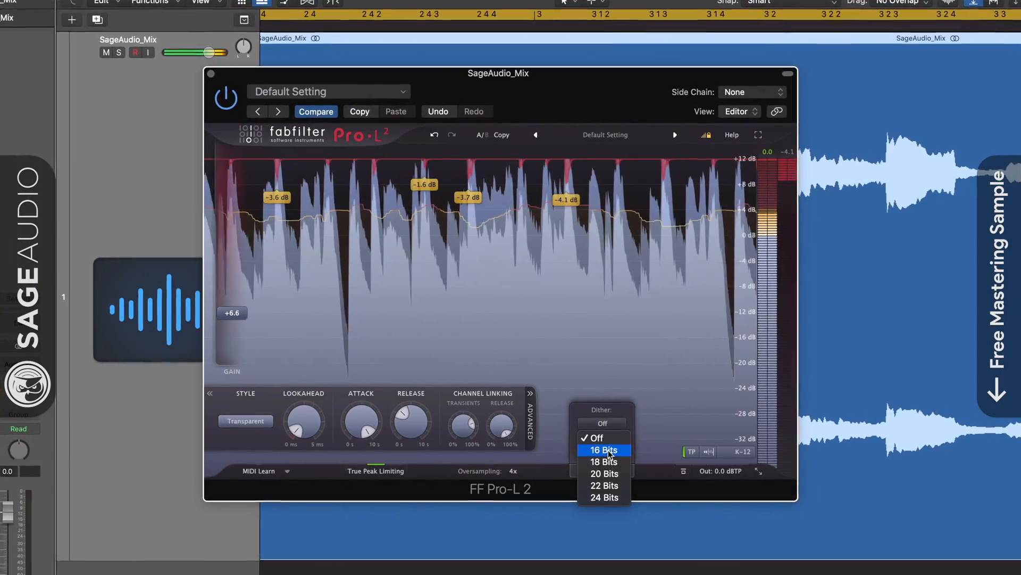
Back in Logic Pro, set the Pro-L 2 dither to 24 Bits.
click(600, 443)
click(599, 418)
click(601, 488)
click(599, 418)
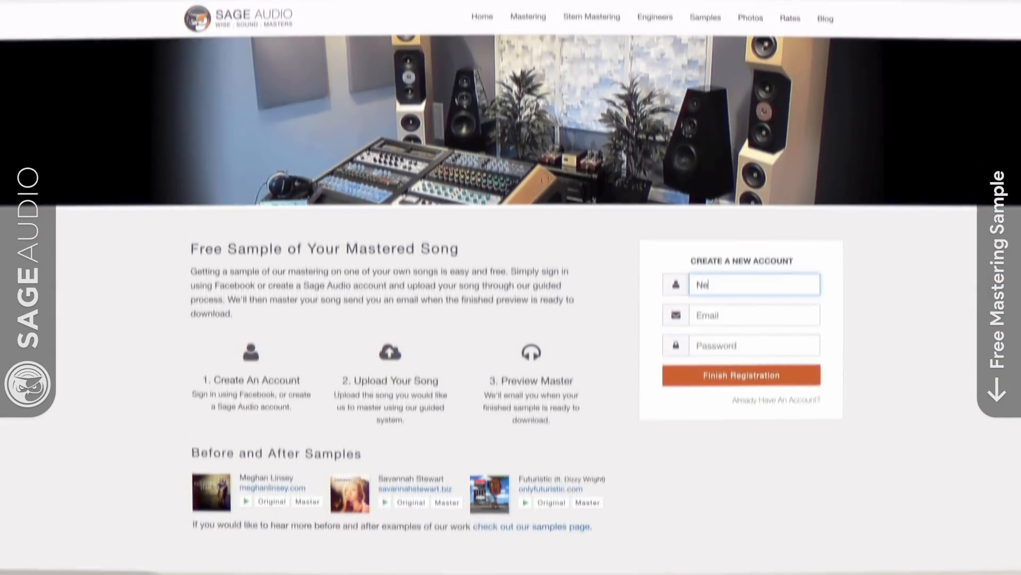
Enter a username, e-mail address and password to register, then type 'New Song' as the song name.
text(wArtist)
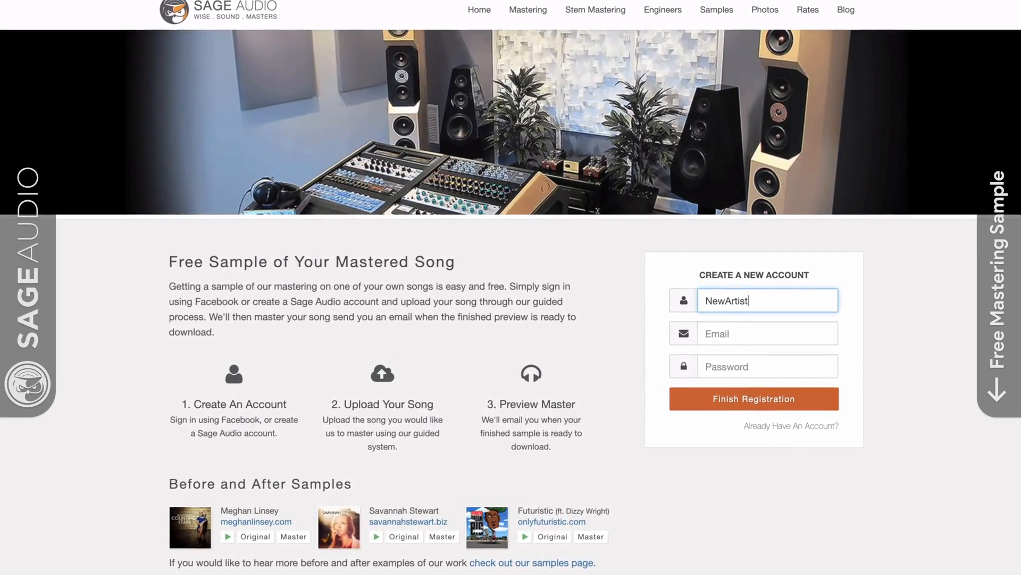
key(Tab)
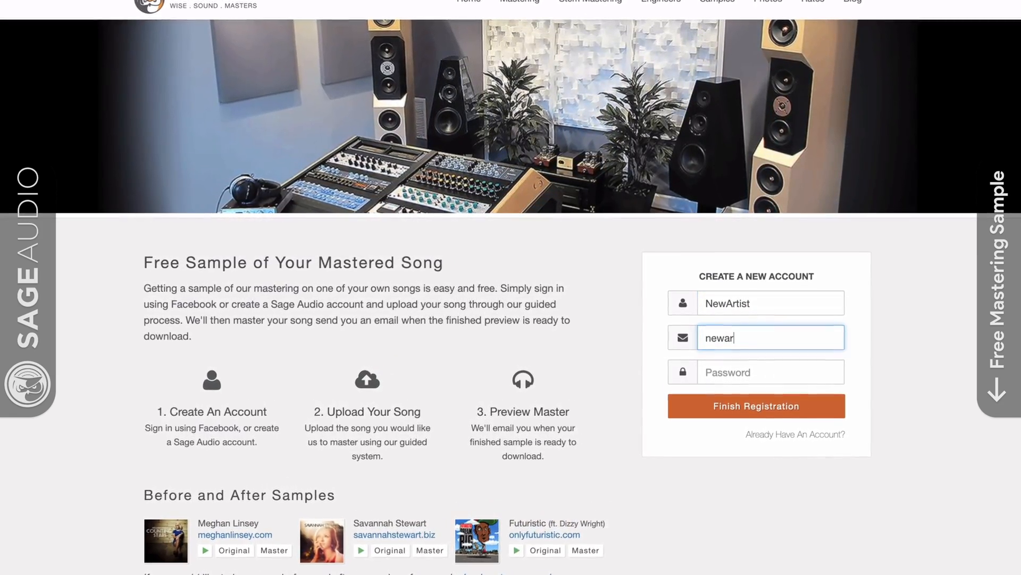
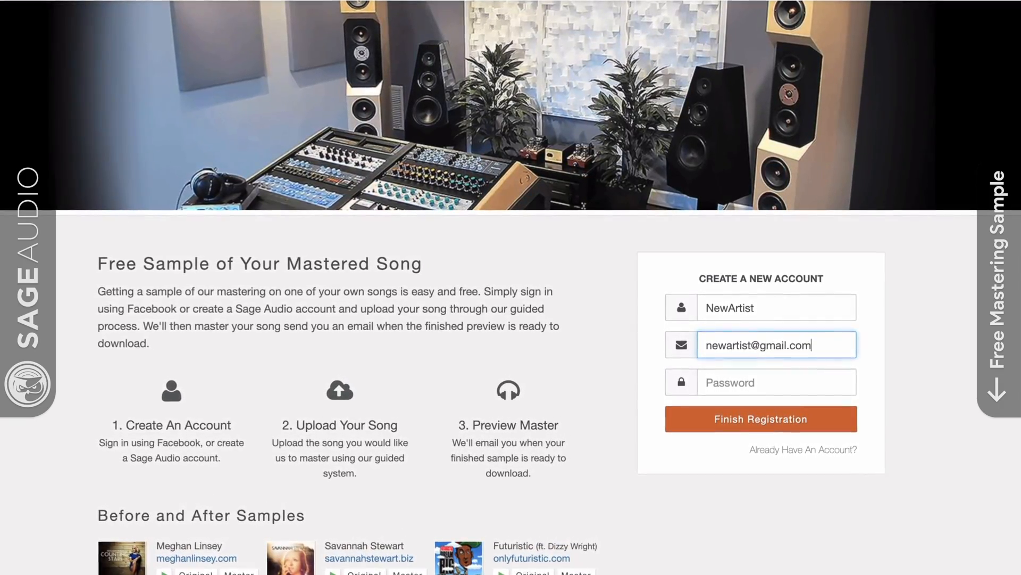
key(Tab)
text(•••)
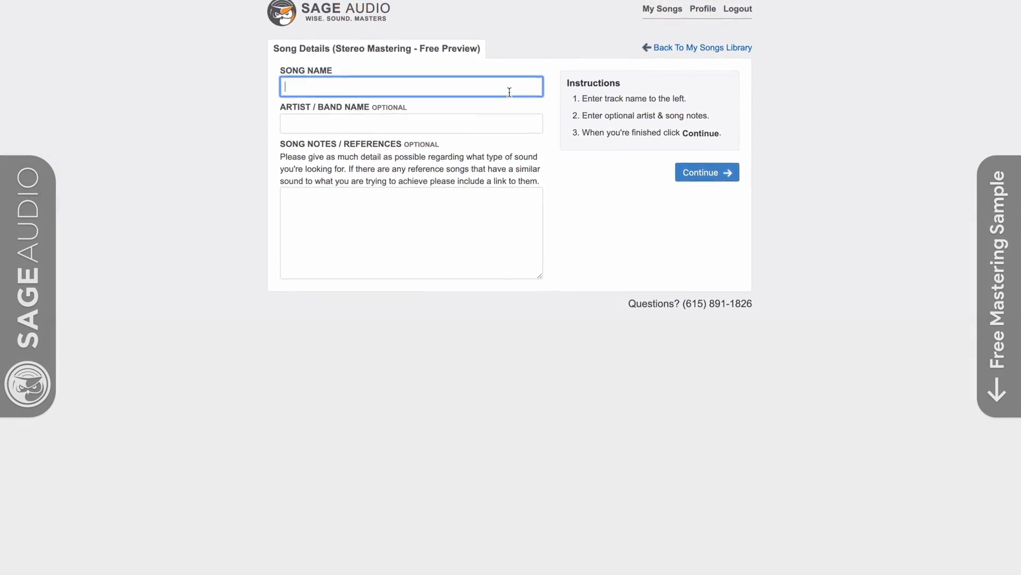
text(New Son)
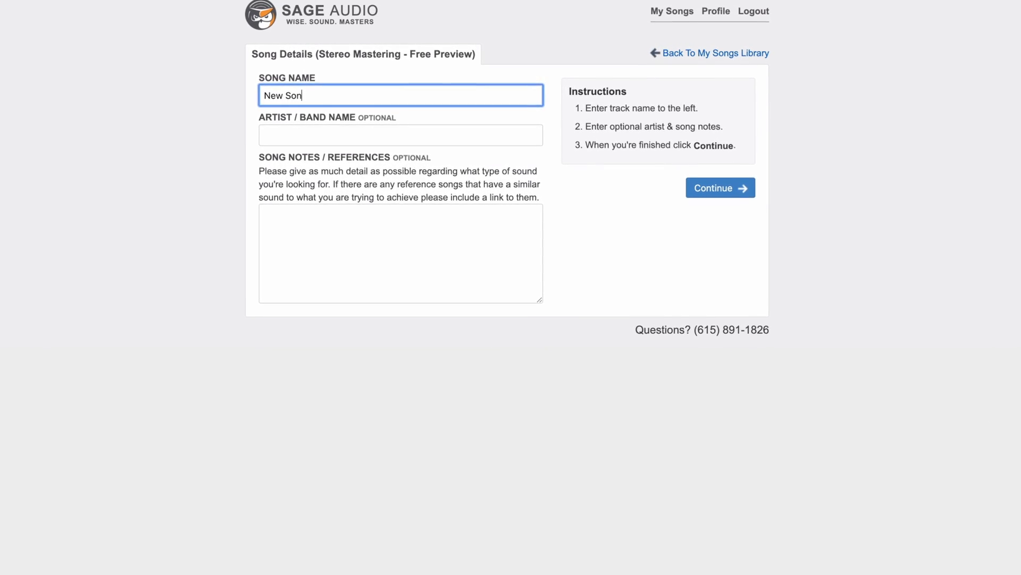
text(tsg)
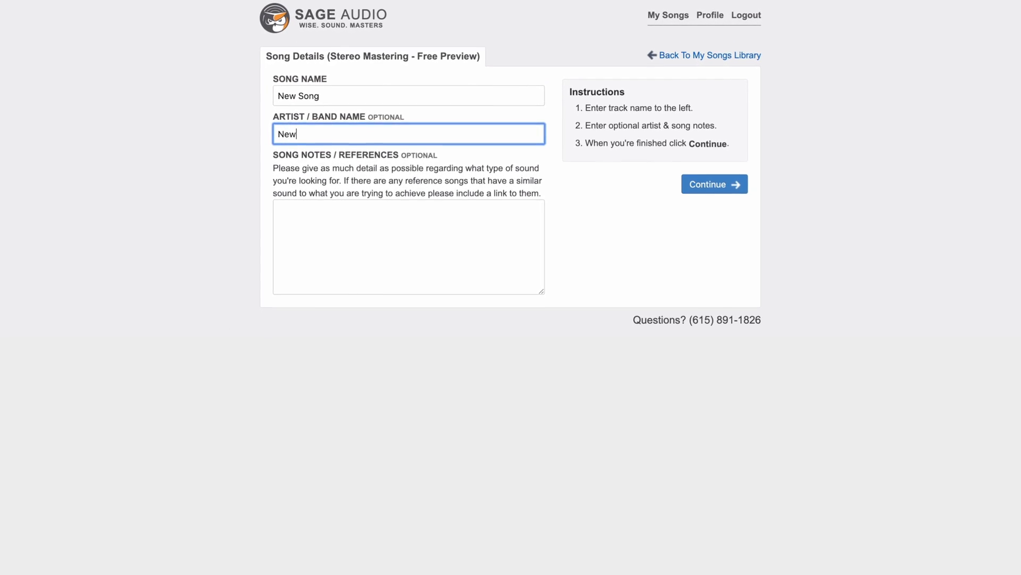